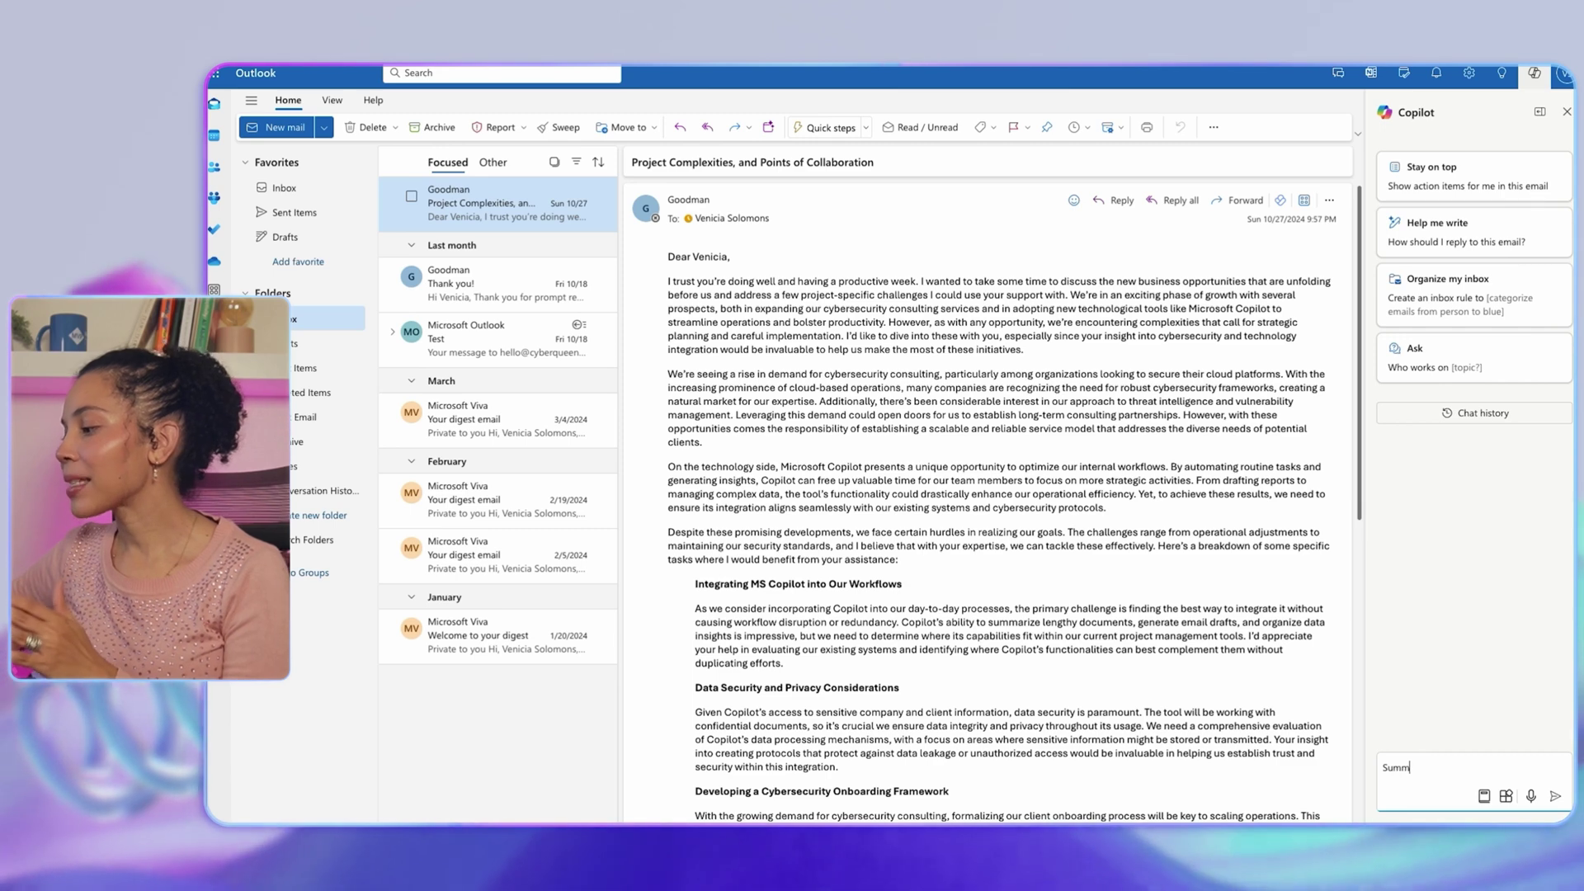
Send Copilot's summary prompt for the Project Complexities email and widen the pane to read it.
type("a")
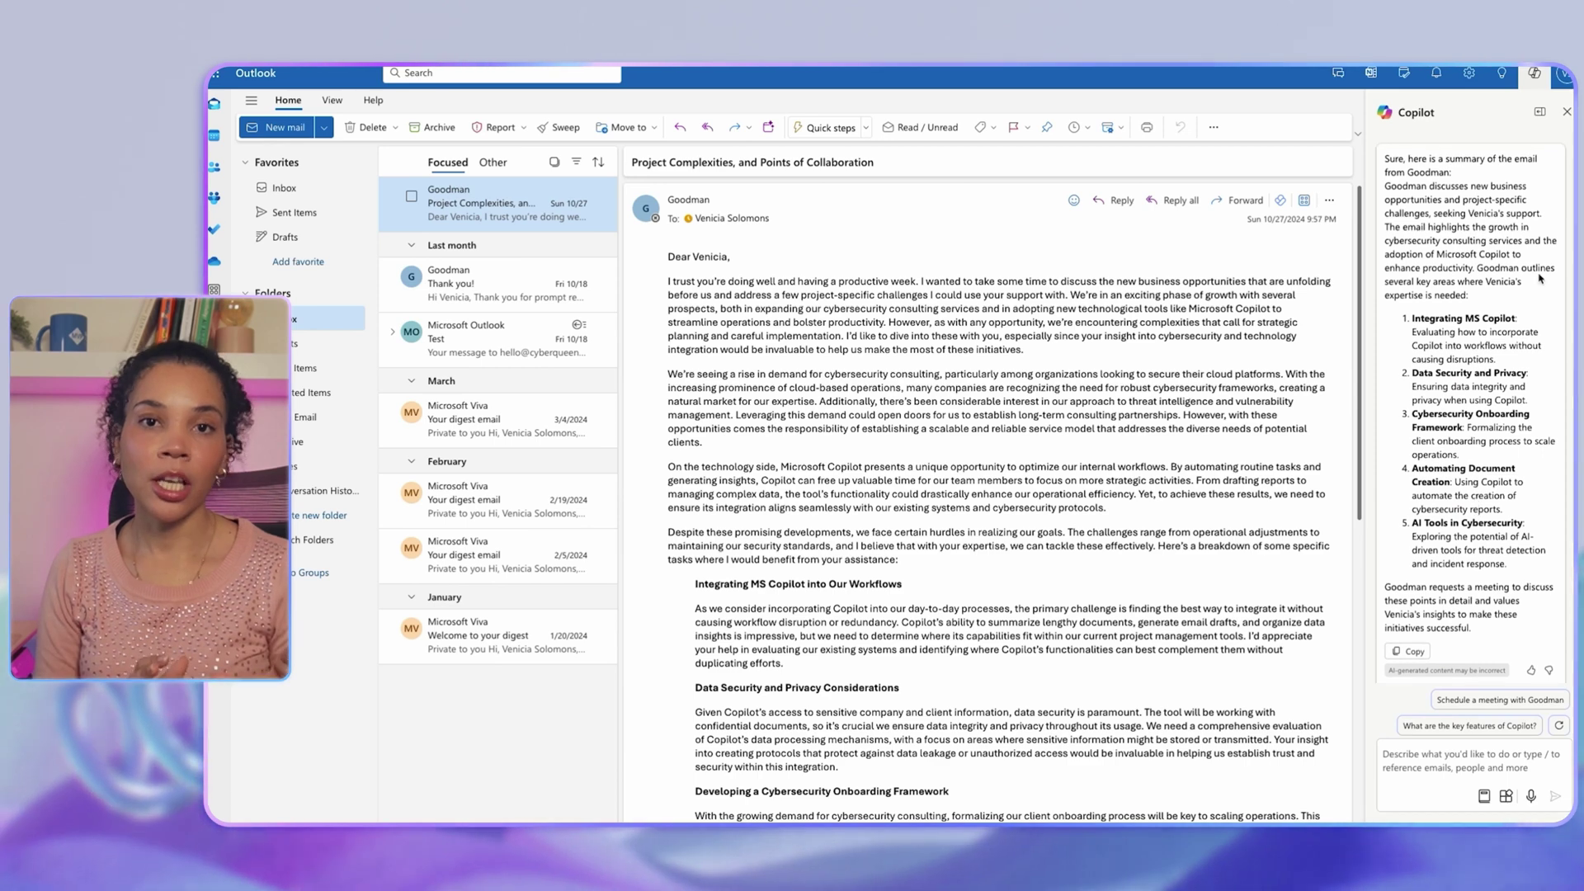
left_click(1540, 114)
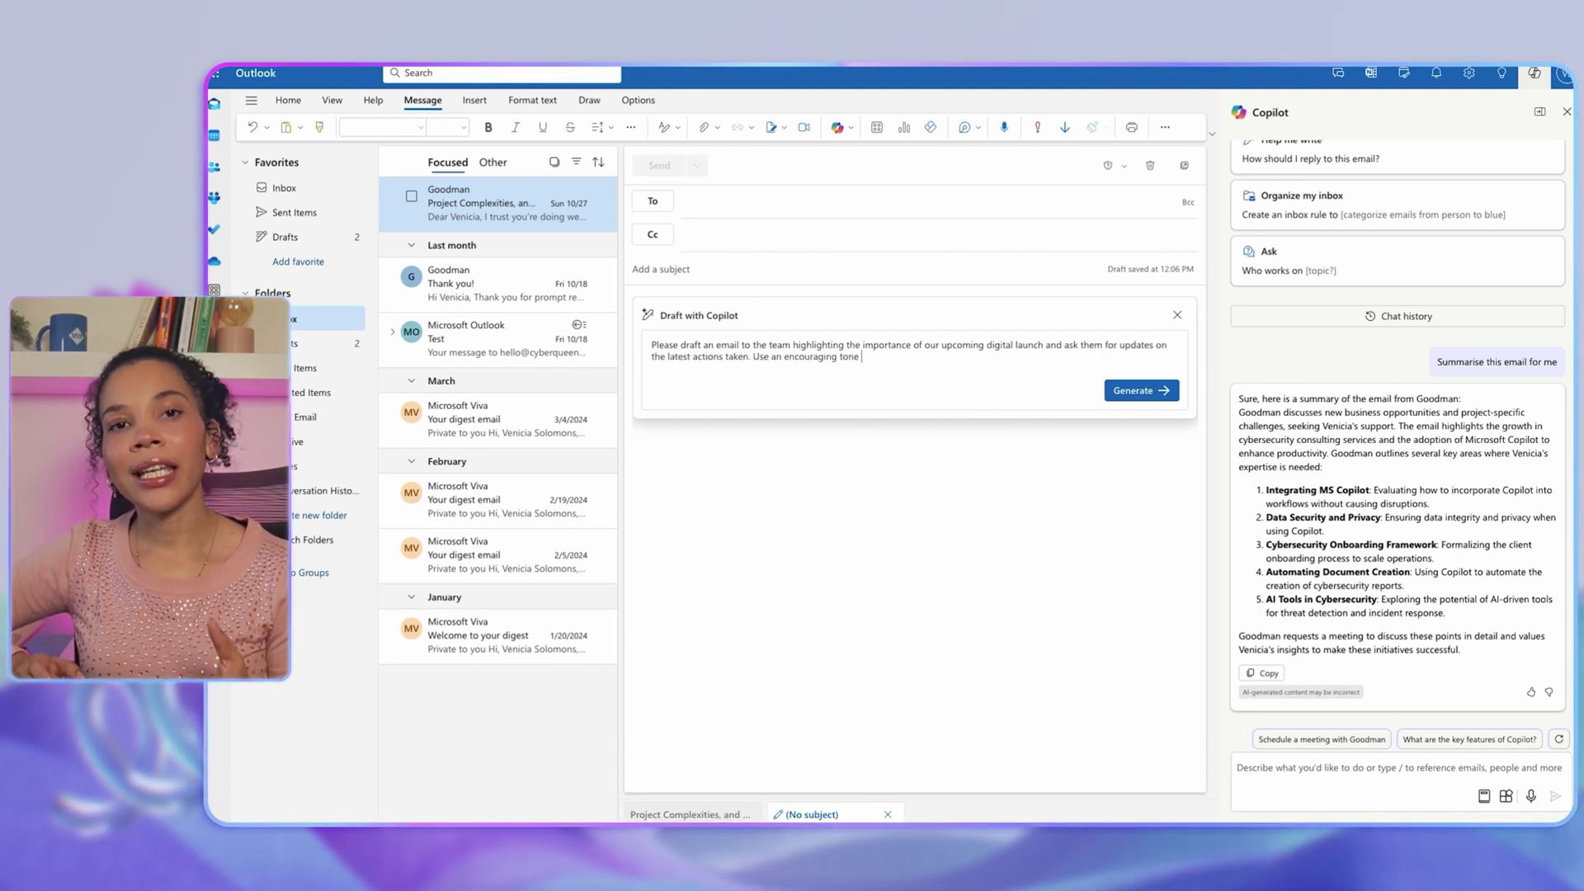
Generate the encouraging digital-launch team email with Copilot and keep the drafted text.
left_click(1141, 390)
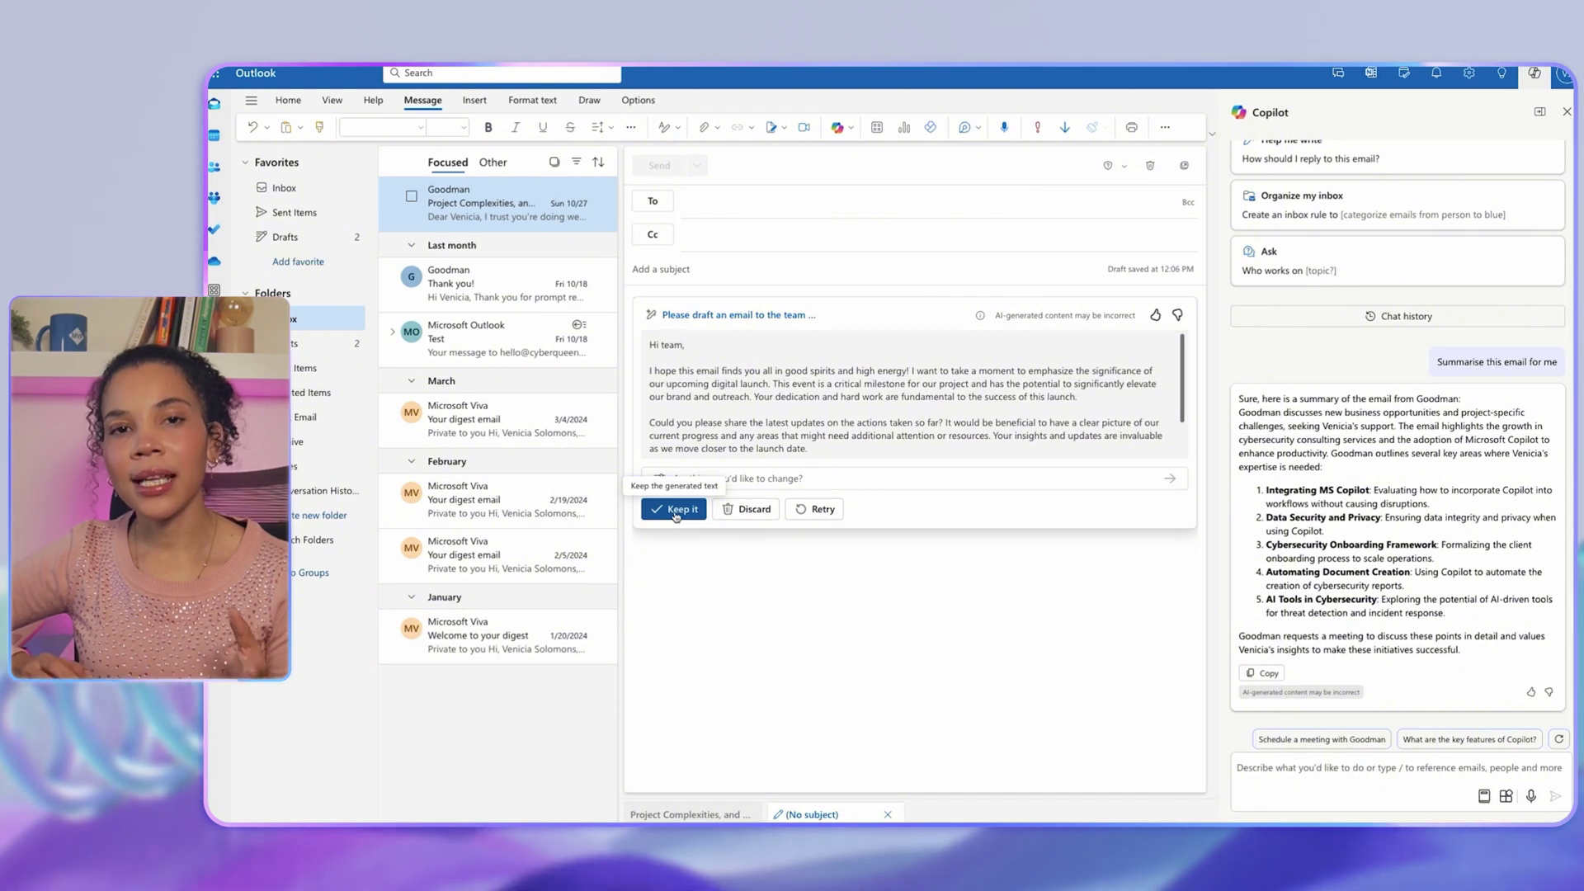
left_click(675, 511)
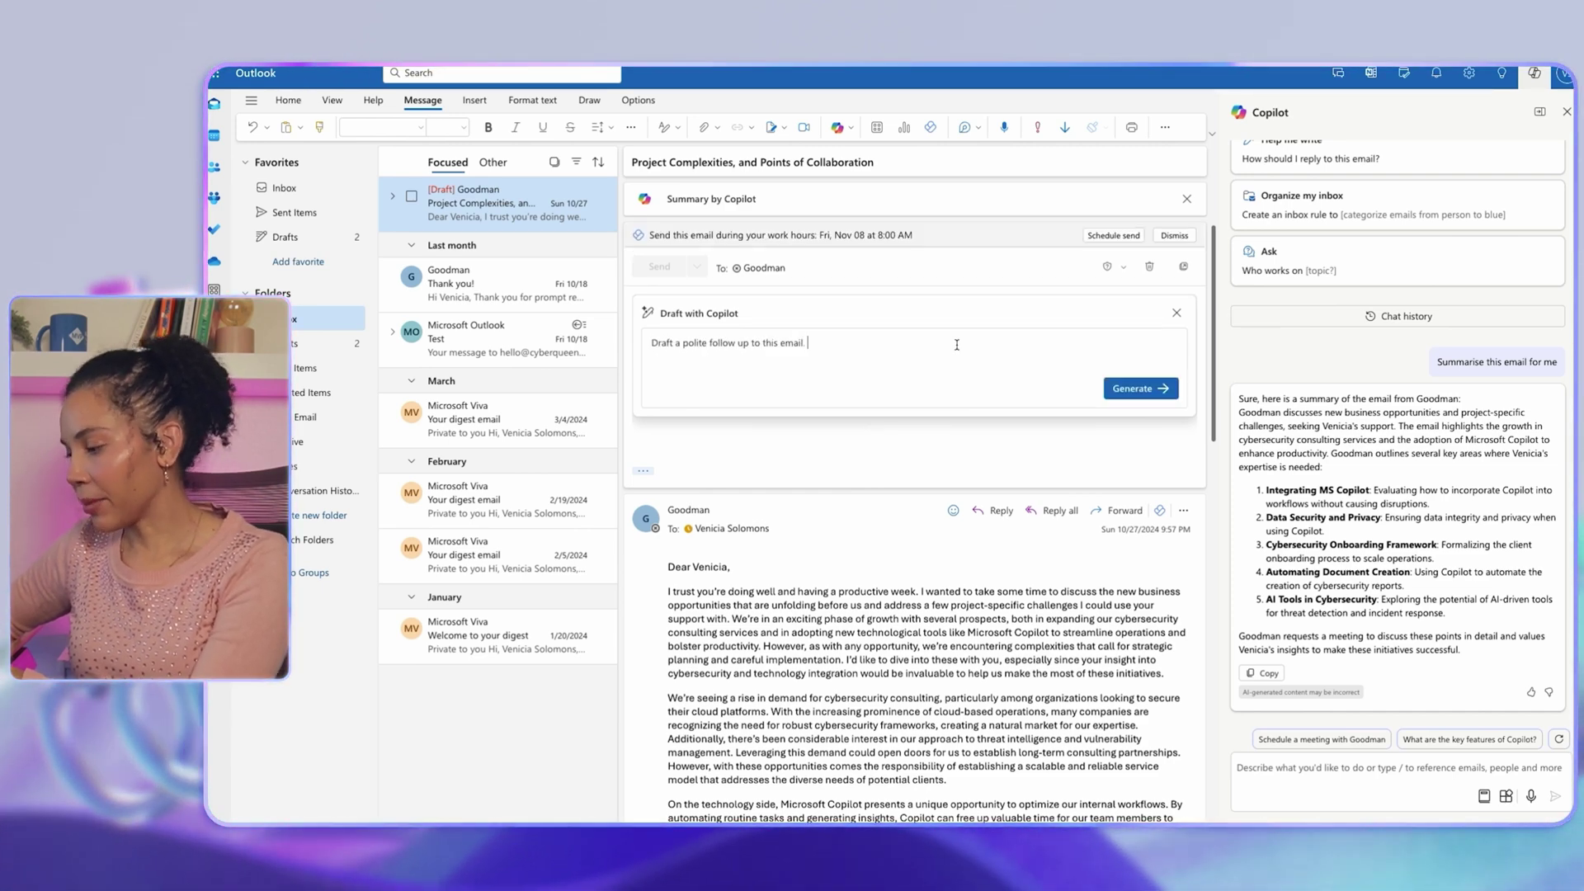
Have Copilot draft a polite follow-up reply, insert it, and send it with Ctrl+Enter.
key("Return")
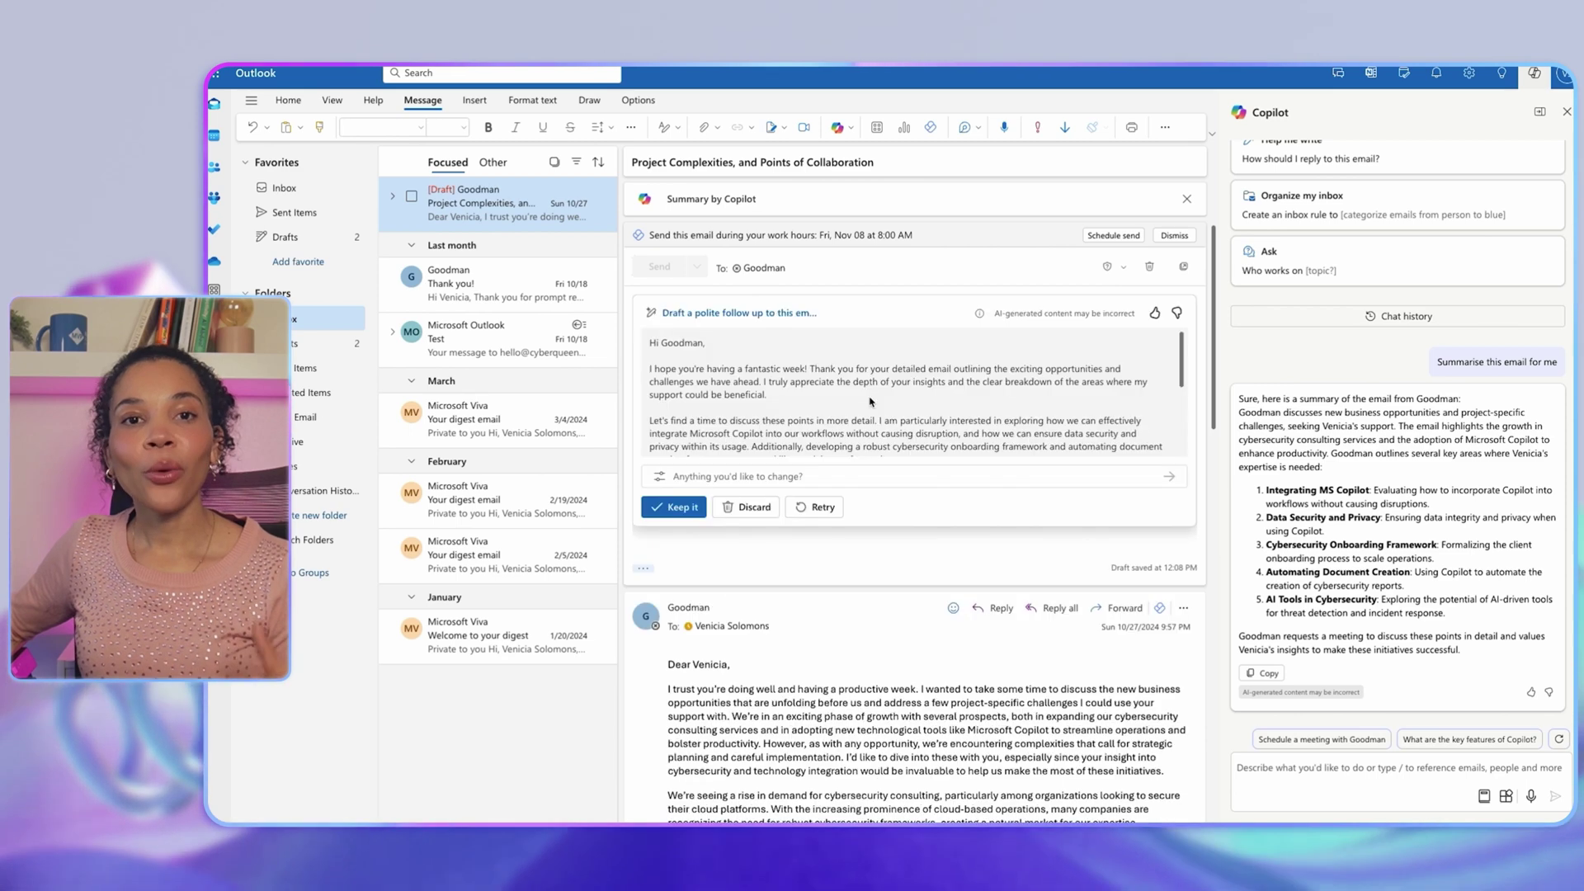
left_click(685, 507)
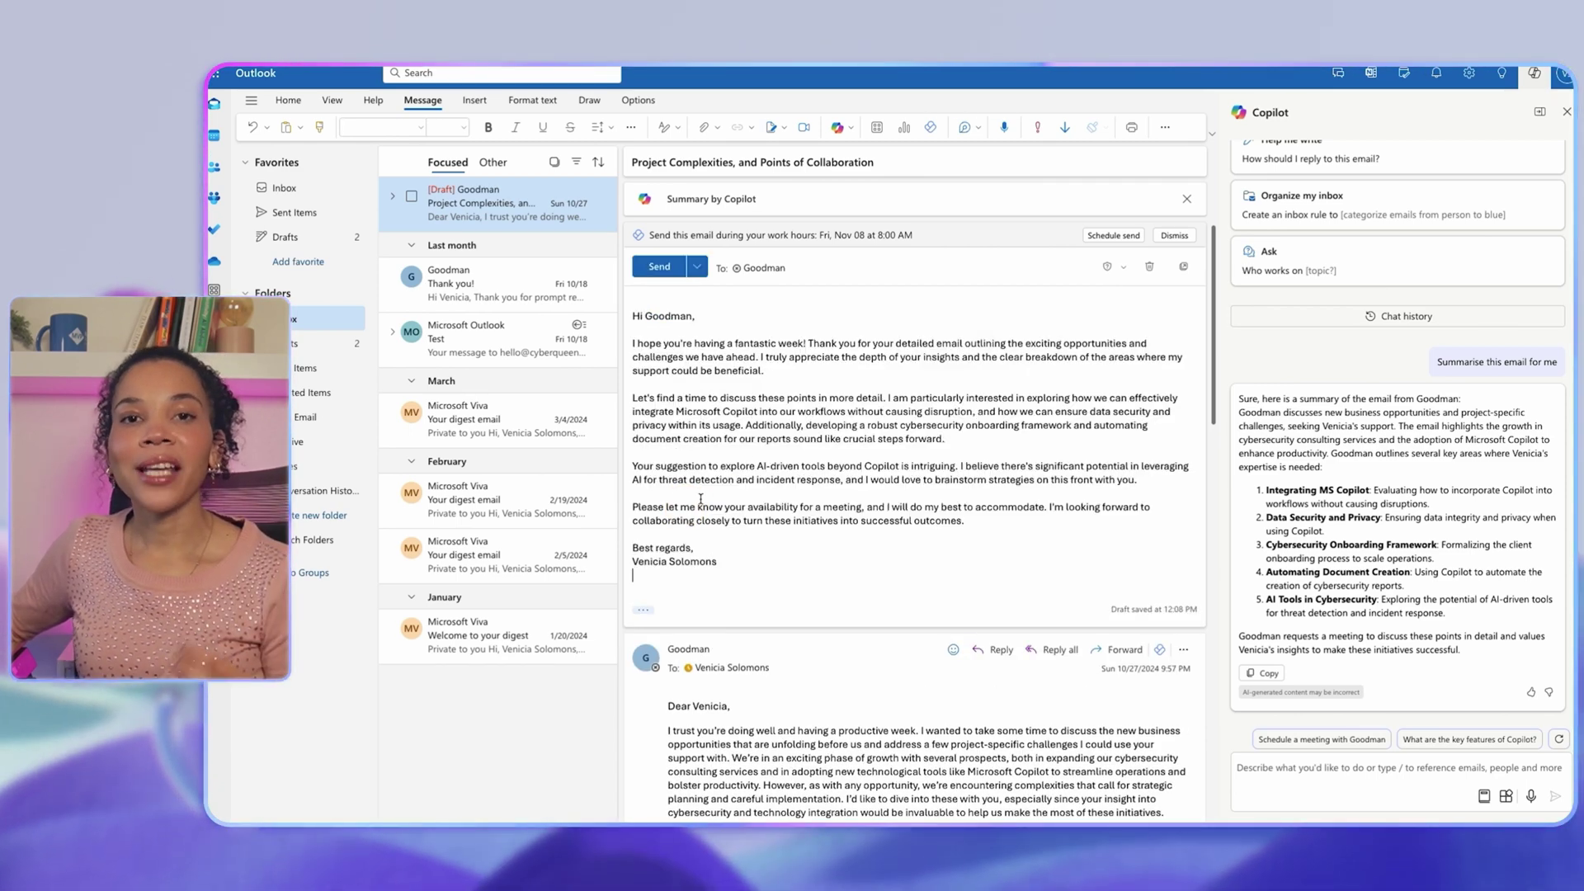
key("ctrl+Return")
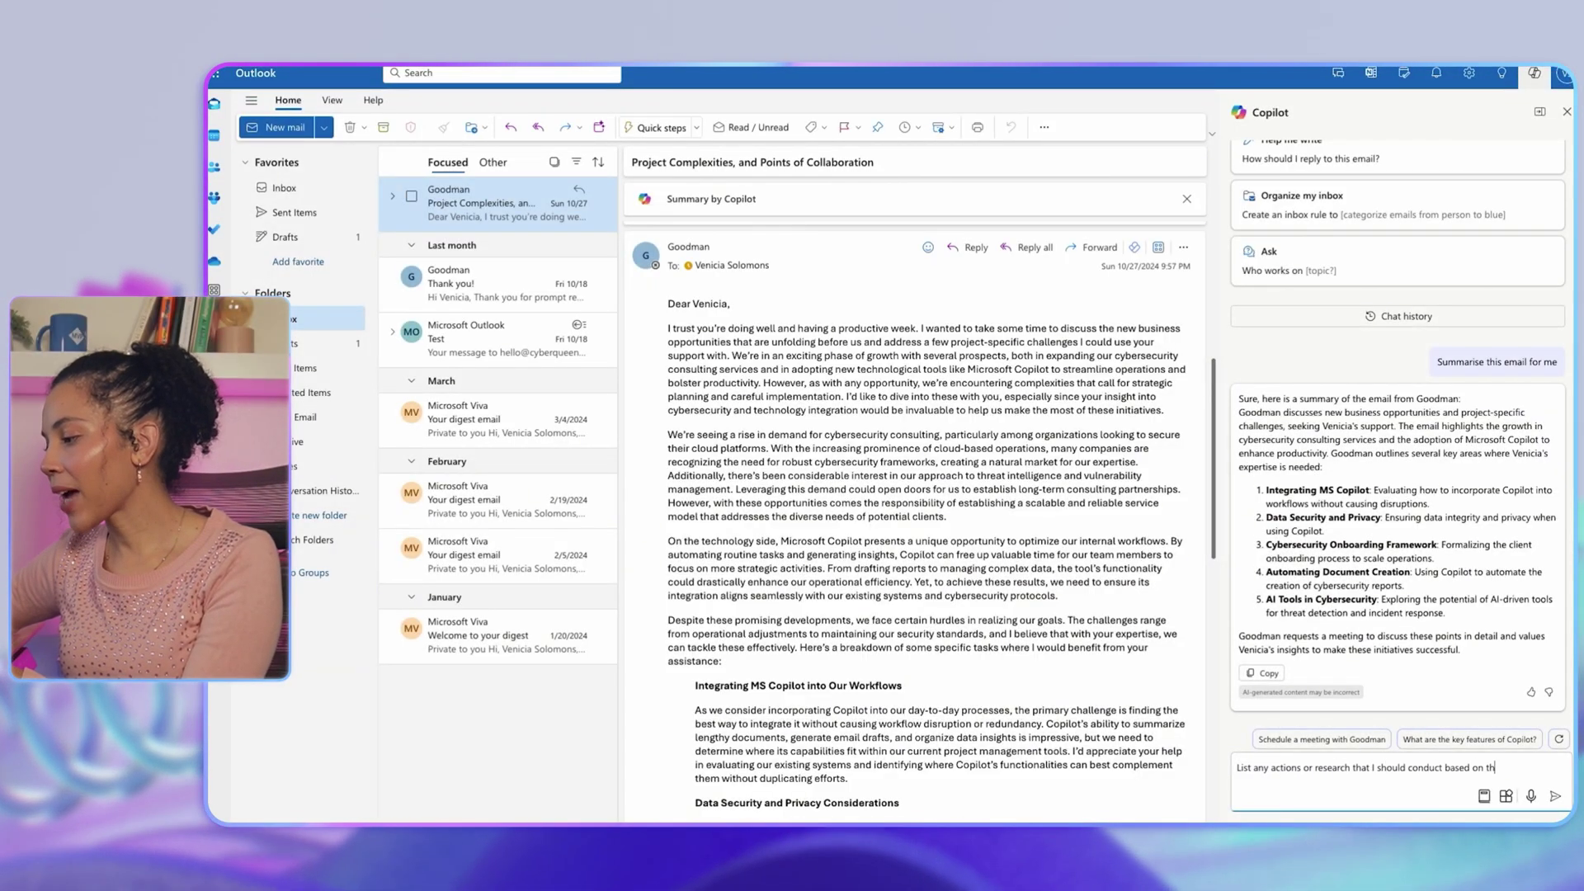
Get Copilot's suggested actions and research from the email, then have them reworked into five tasks.
key("Return")
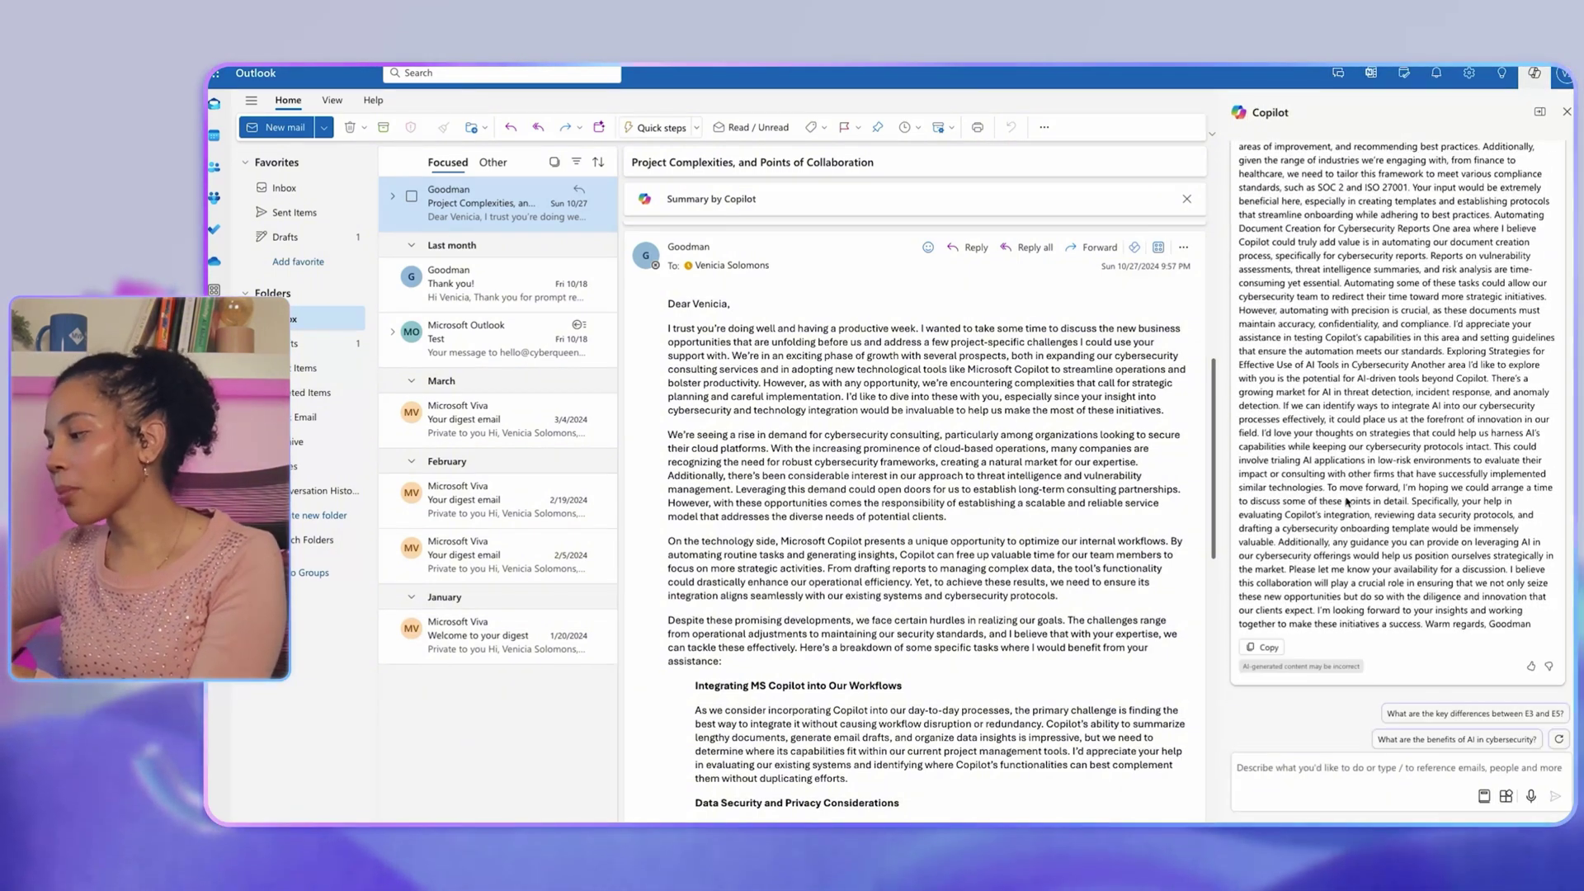
left_click(1395, 768)
type("THanks, can you list these items as 5 tasks for me?")
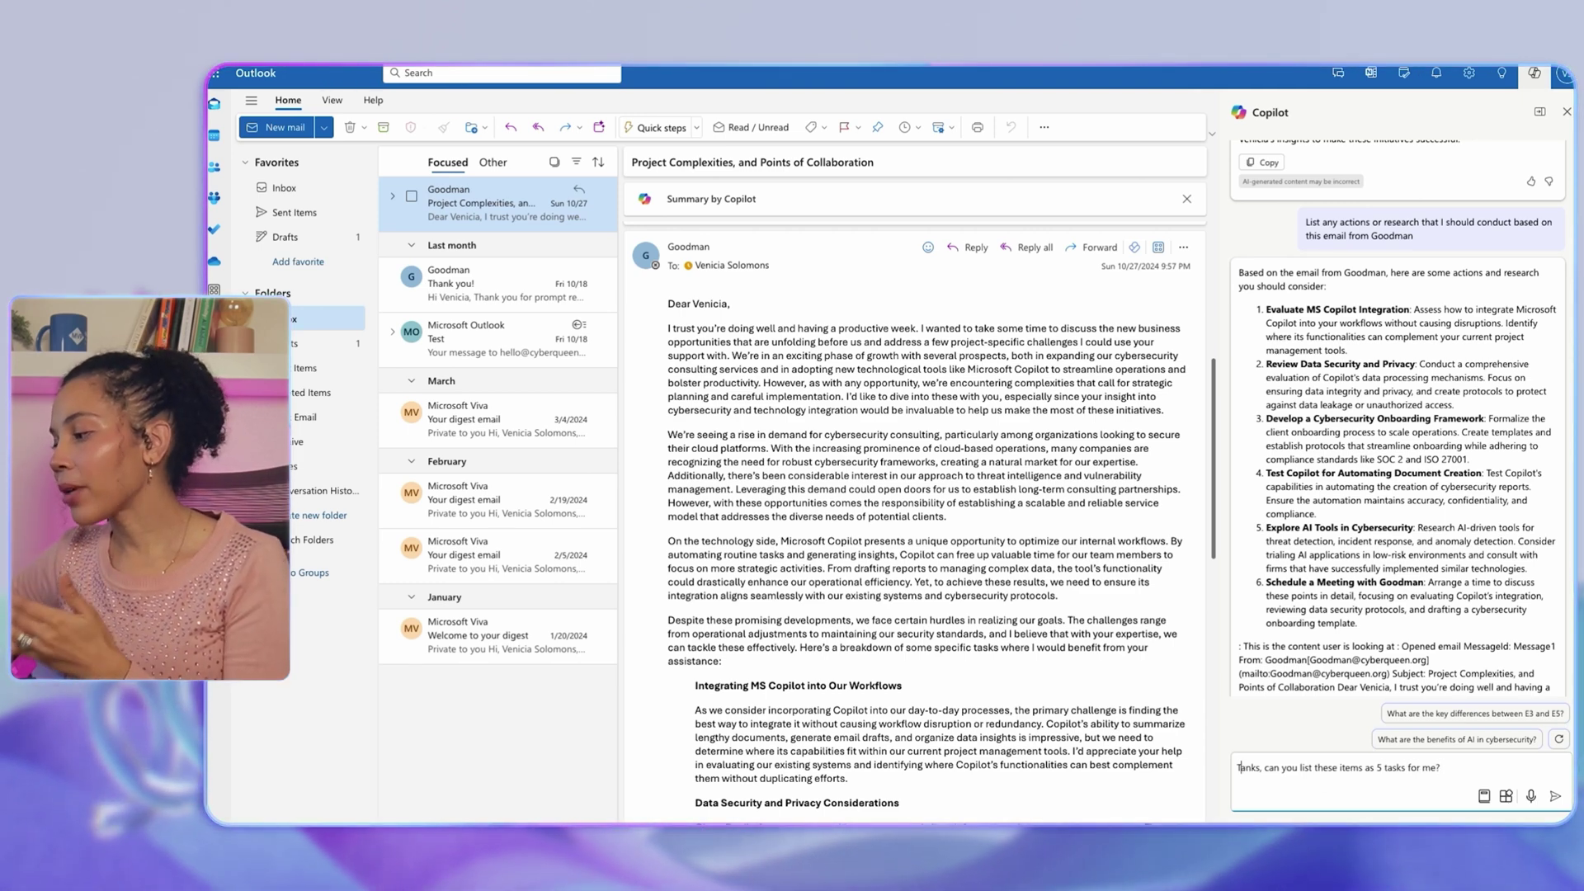
key("Return")
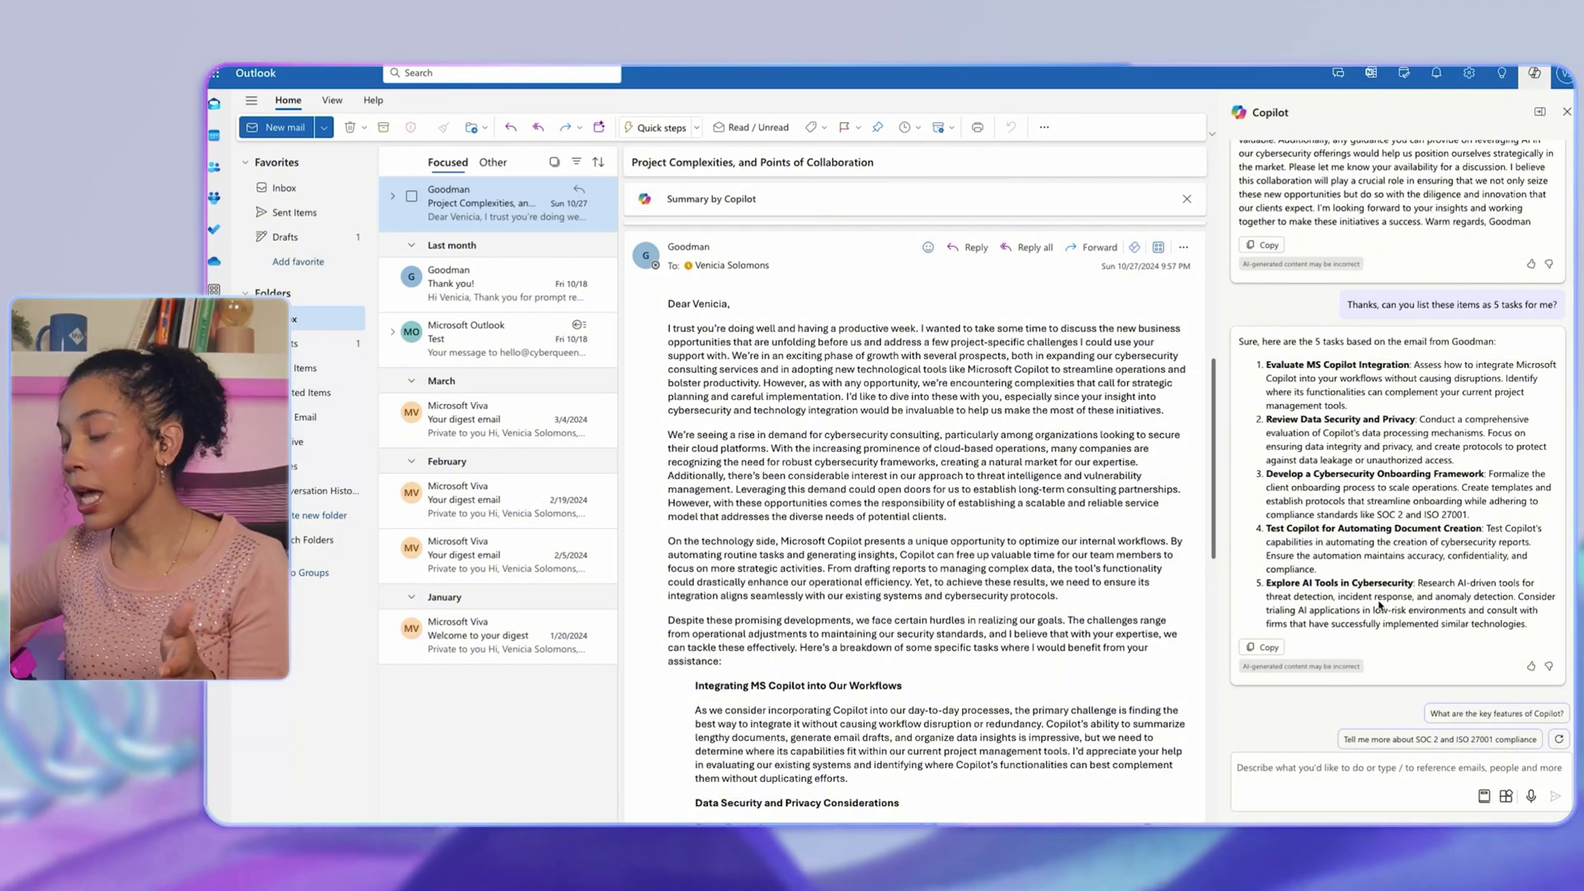
left_click(1045, 127)
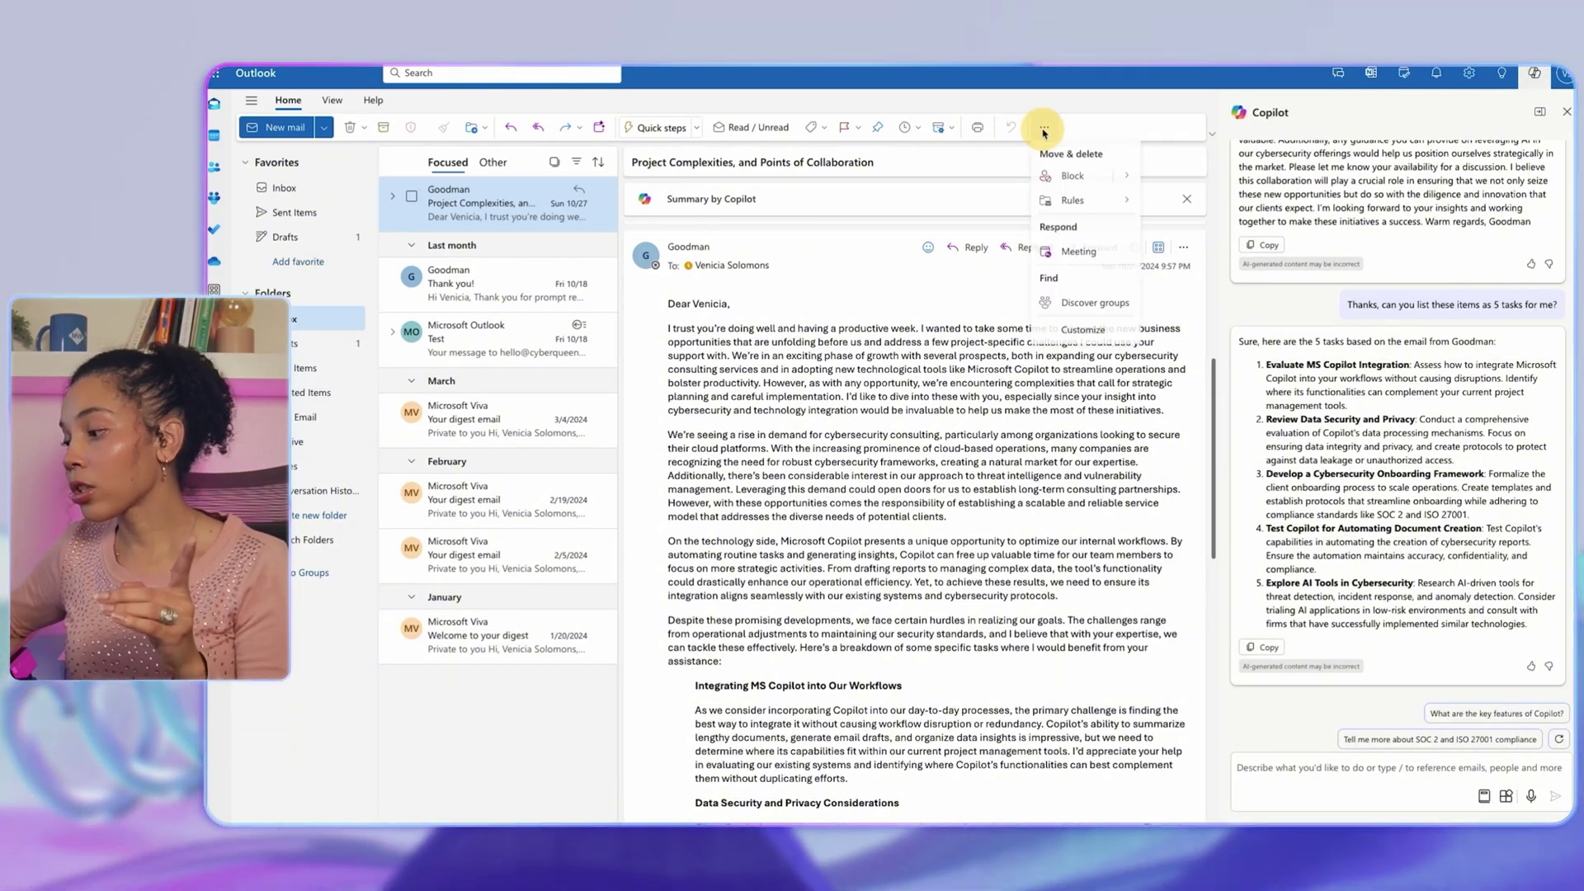
left_click(1542, 113)
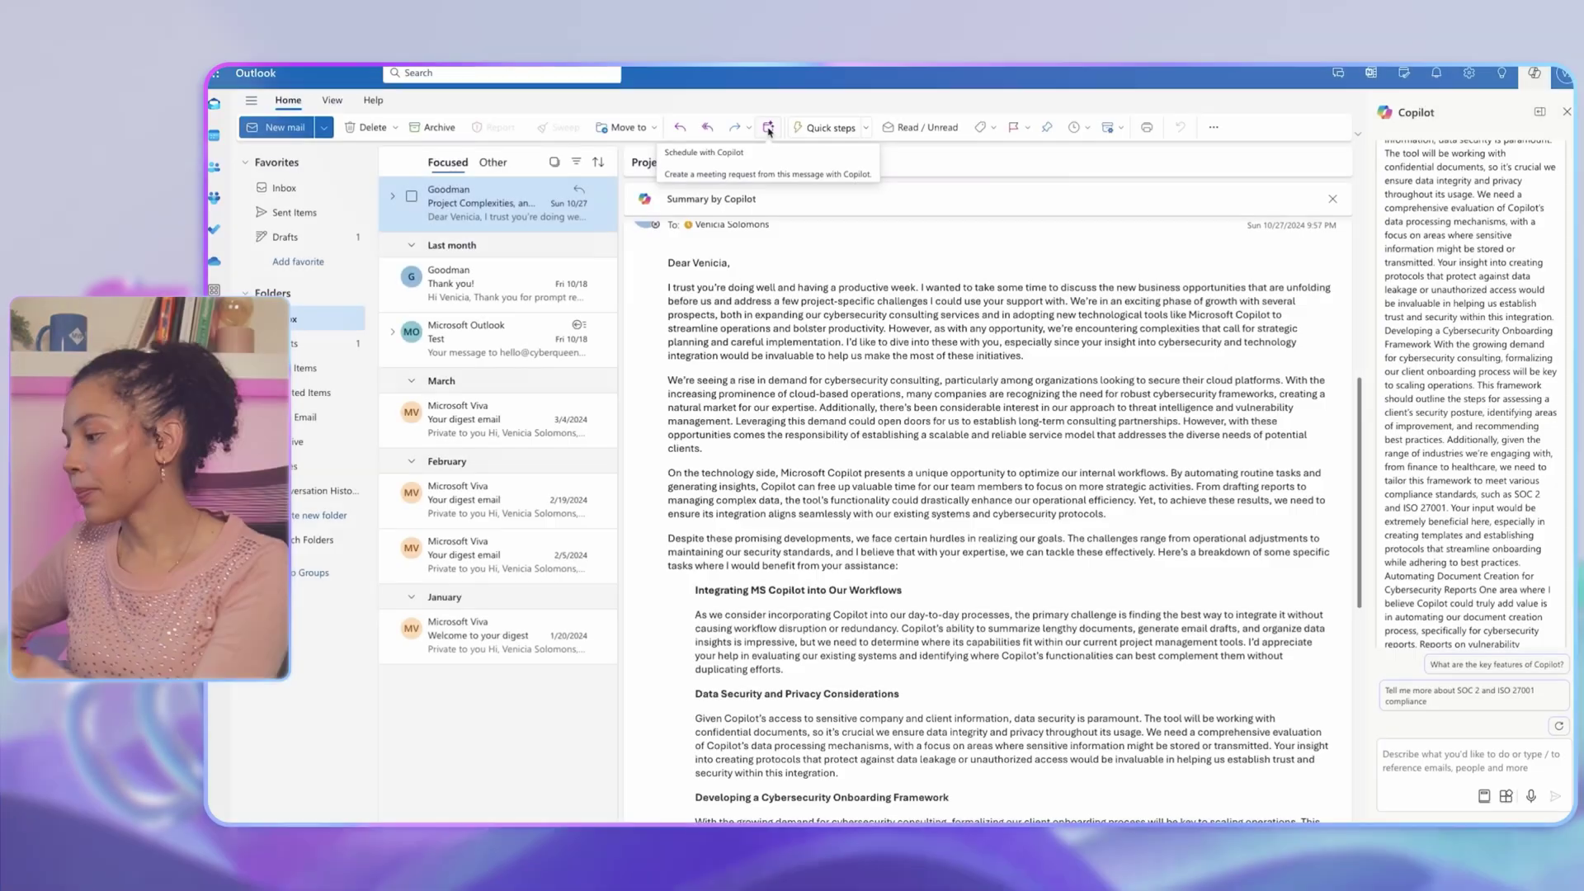
Use Copilot's Schedule a meeting suggestion to draft the 'Collaboration on Project Initiatives' invite with agenda.
left_click(768, 129)
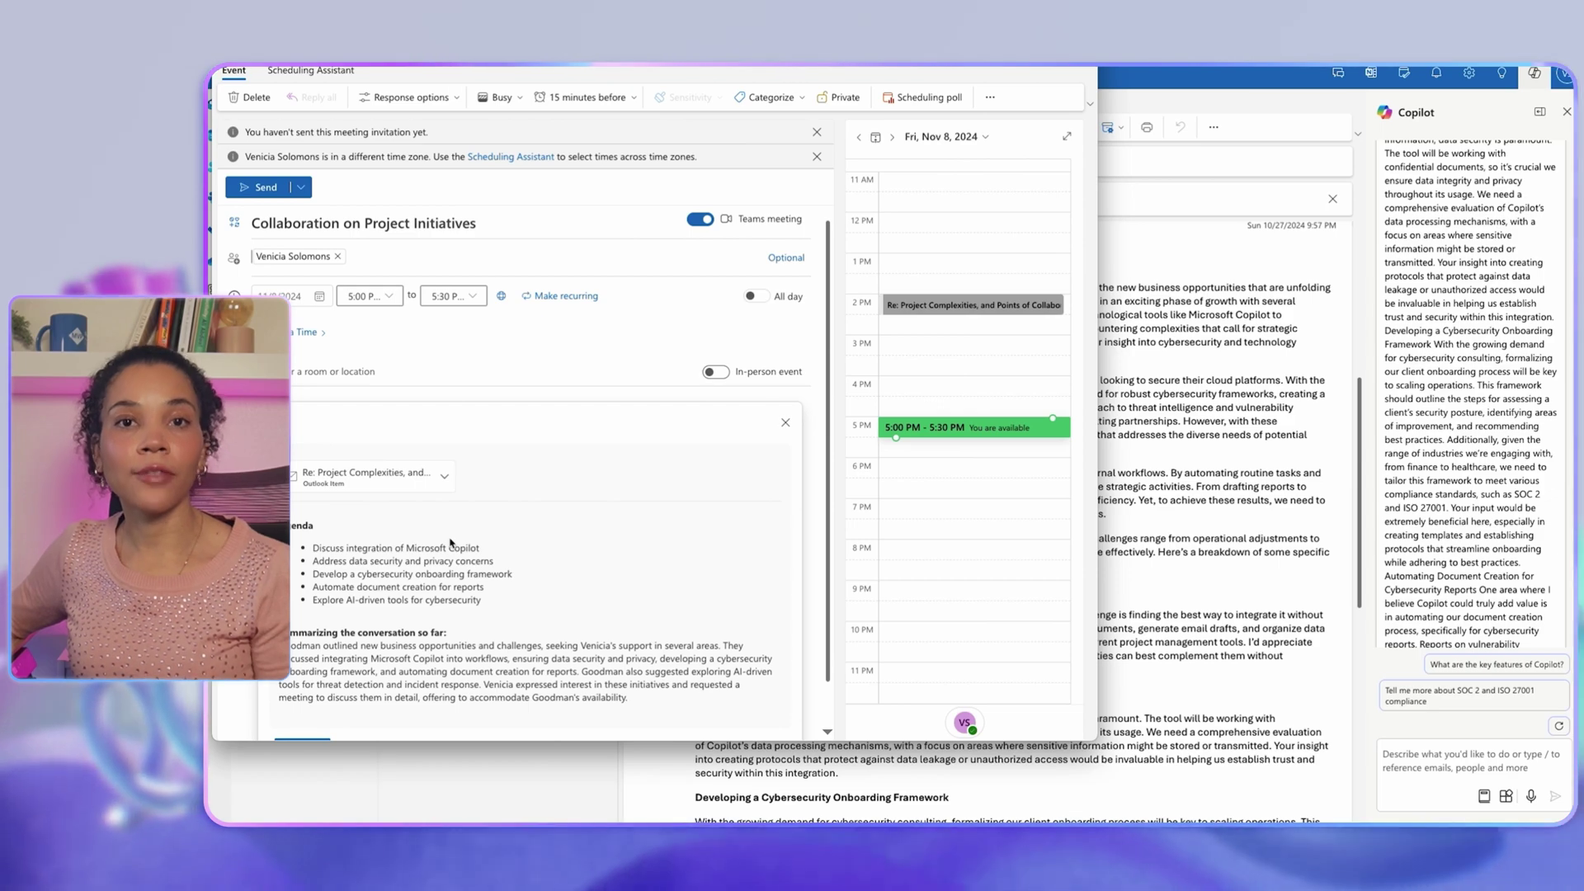
Scroll through the Collaboration on Project Initiatives event form to review its agenda.
scroll(571, 581, "down", 1)
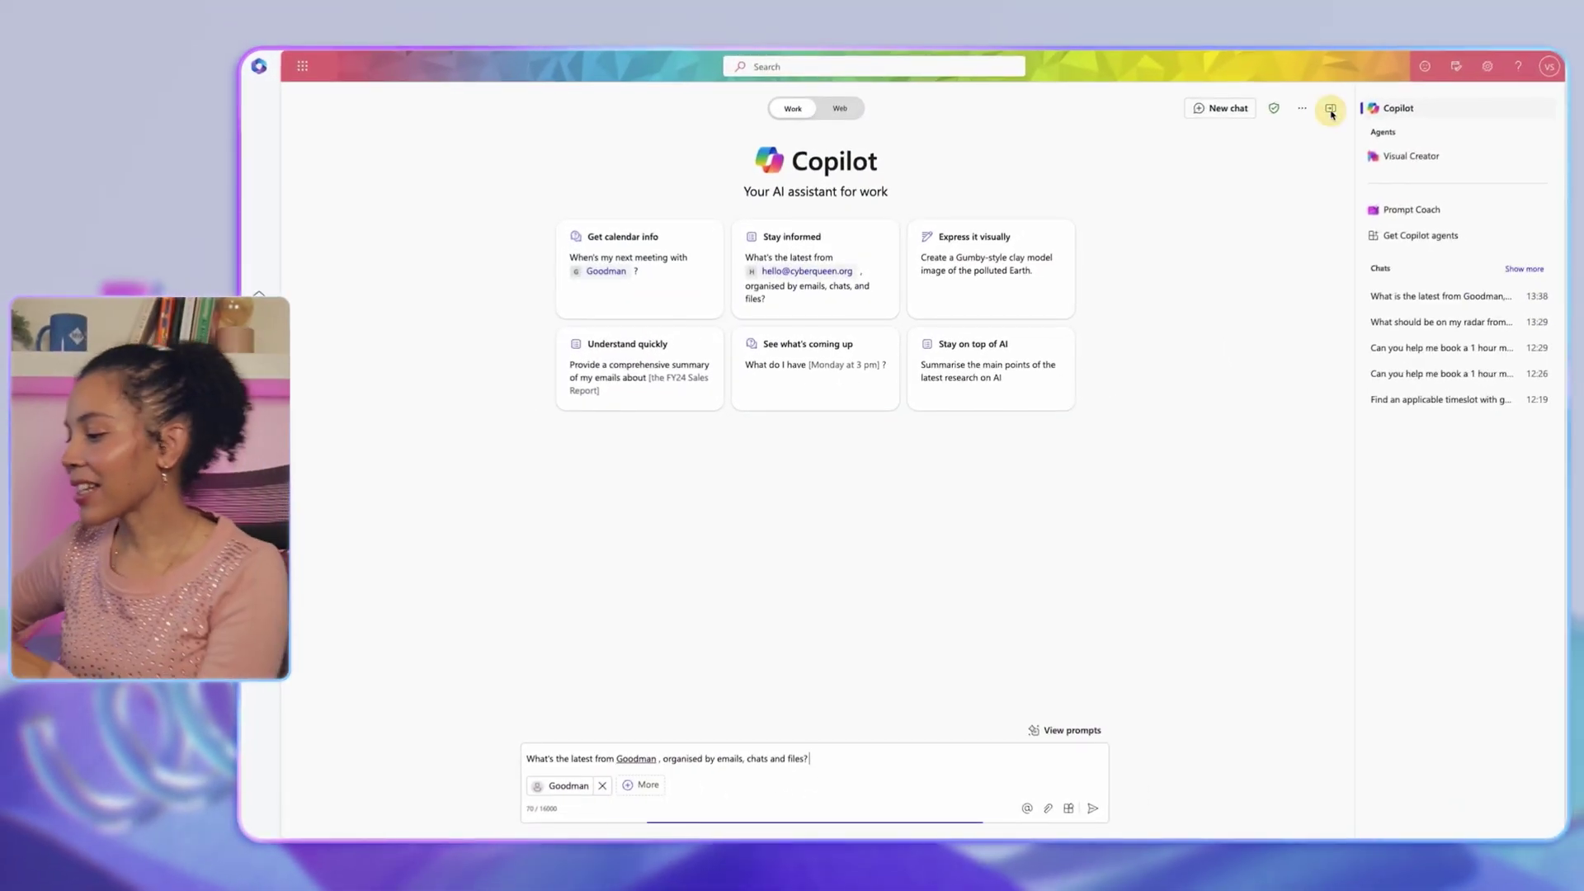
Hide the sidebar and send the three-day strategic marketing offsite plan request, then review its to-do items.
left_click(1332, 110)
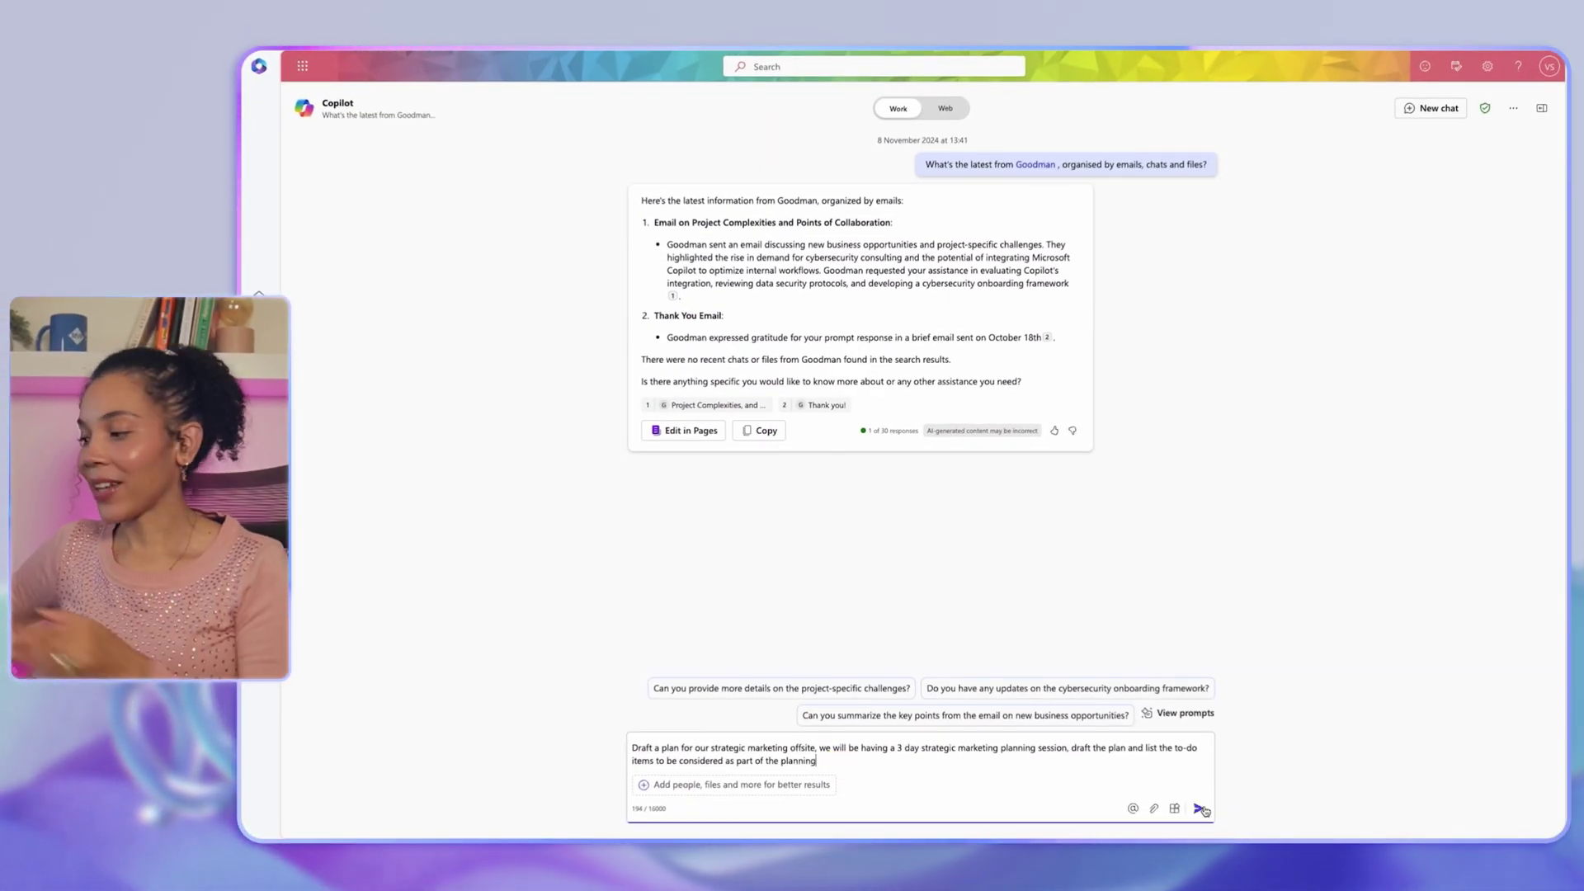
left_click(1201, 809)
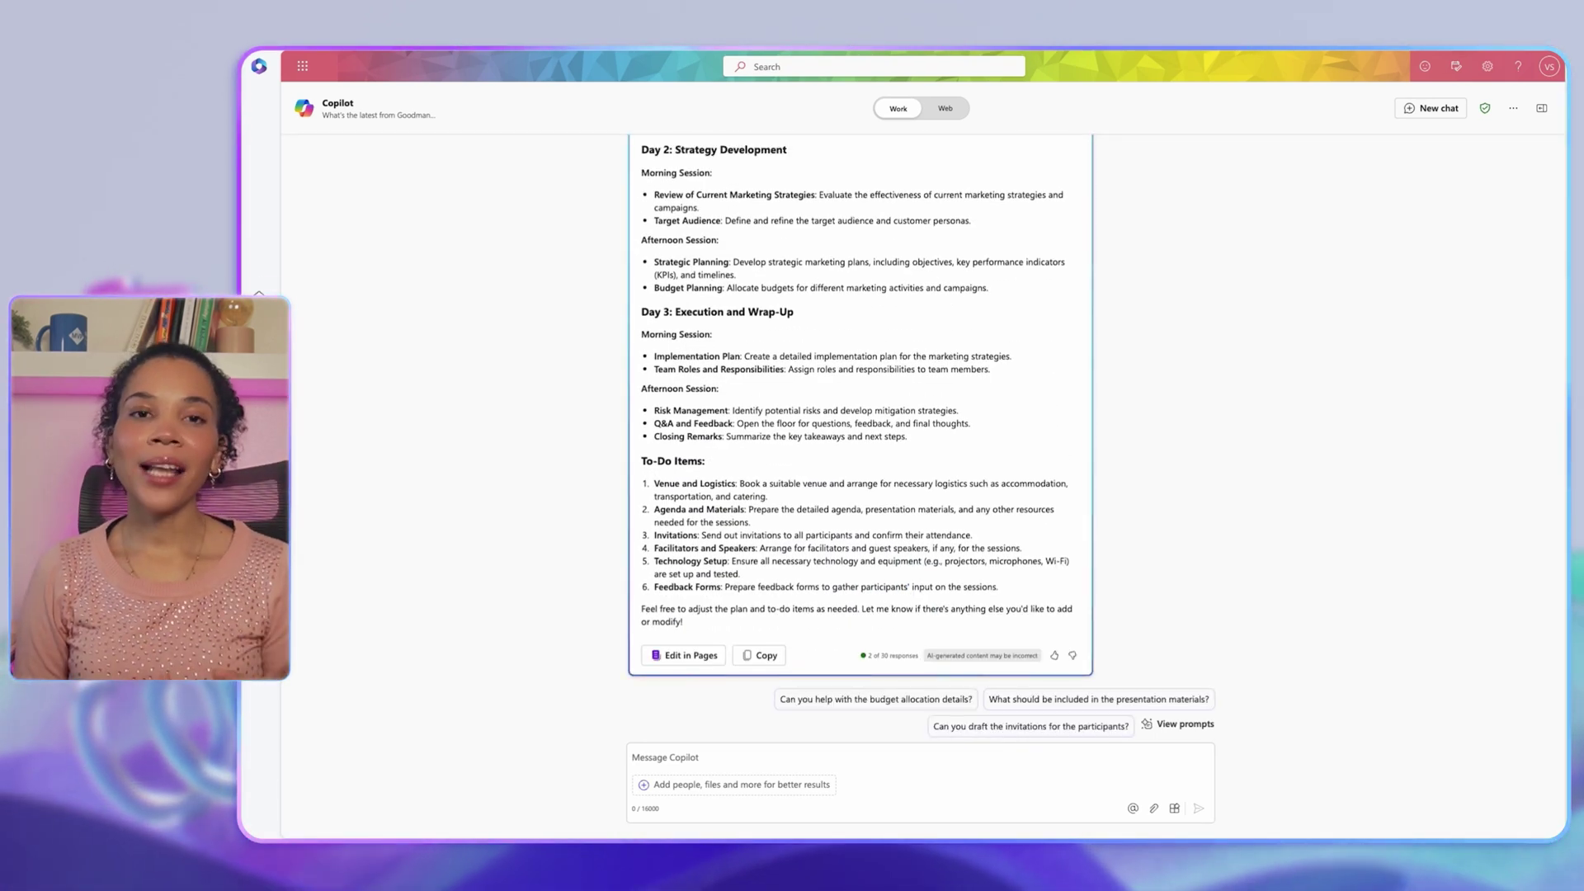
scroll(737, 528, "down", 1)
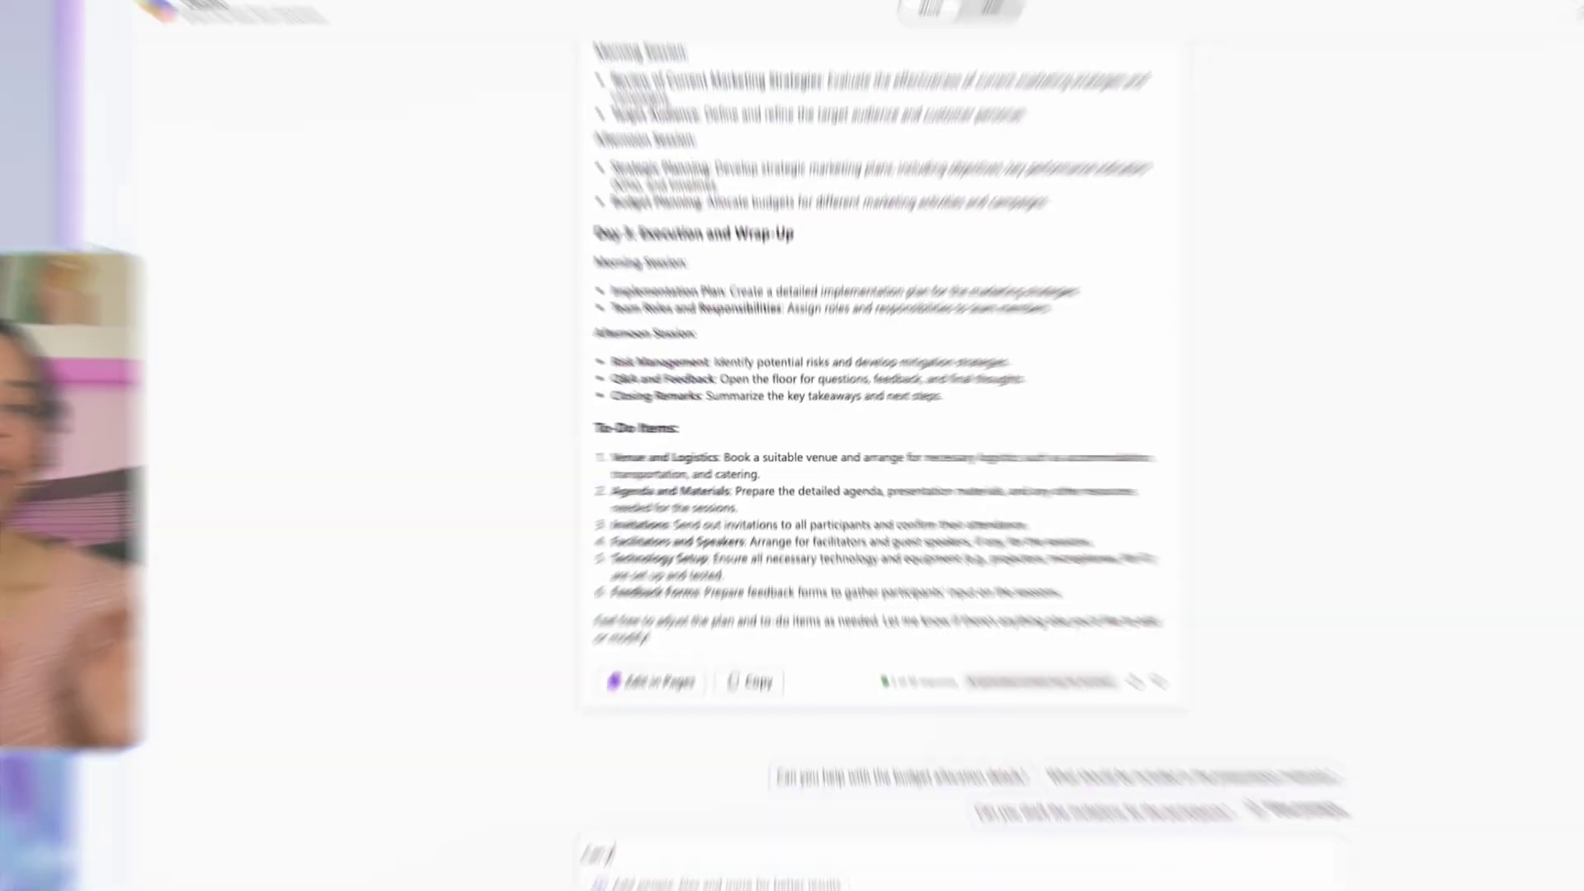
Ask Copilot for a timeline of the offsite plan and the resources each session needs.
type("you create a timeli")
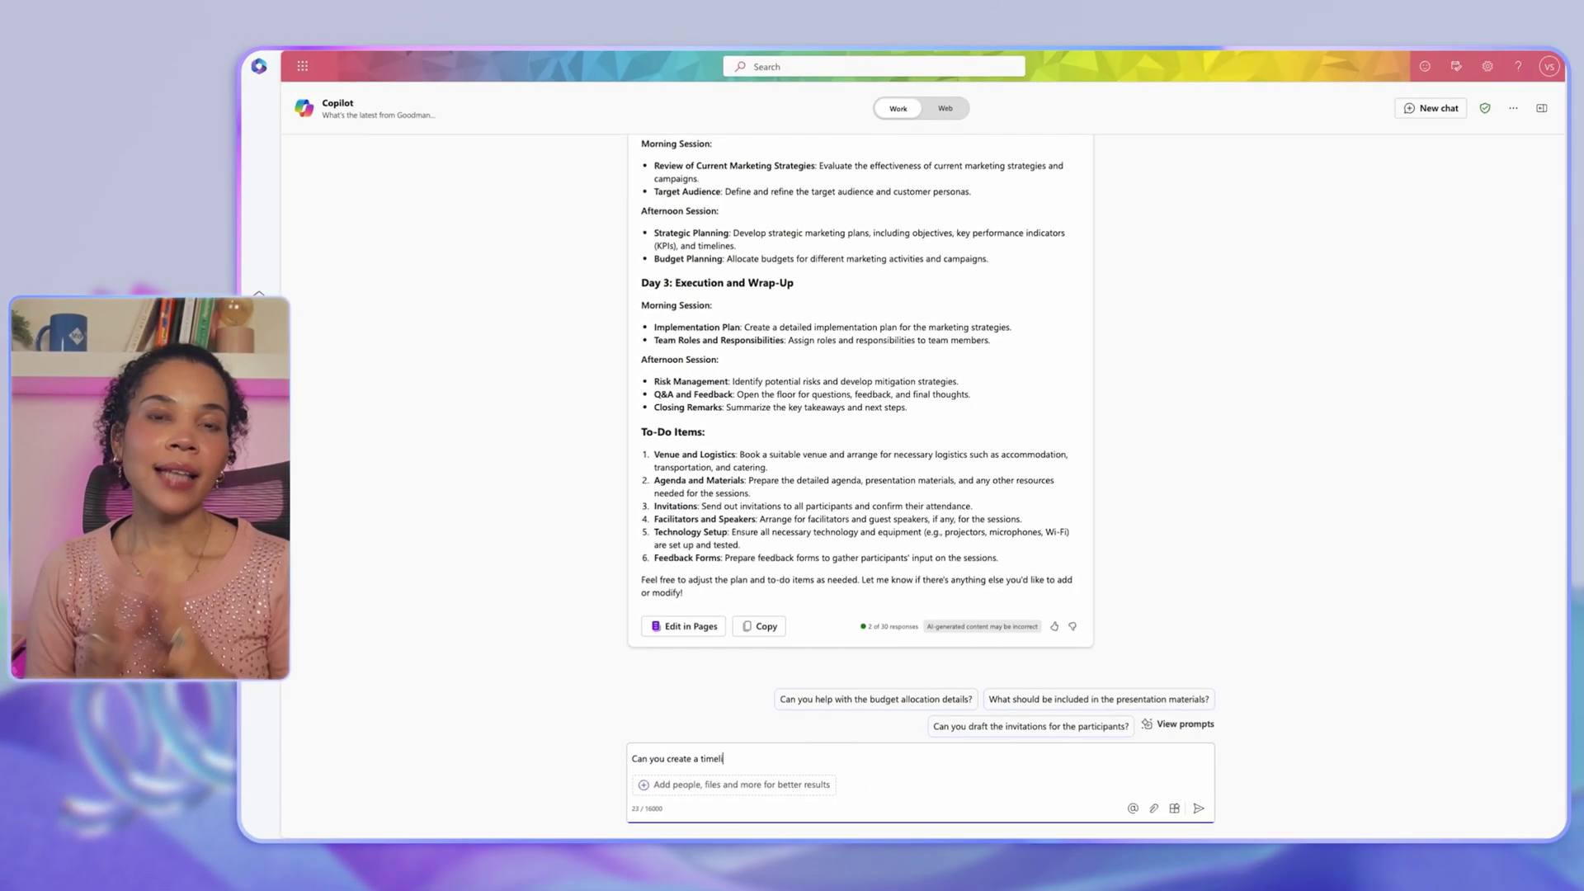
type("ne for the plan?")
key("Return")
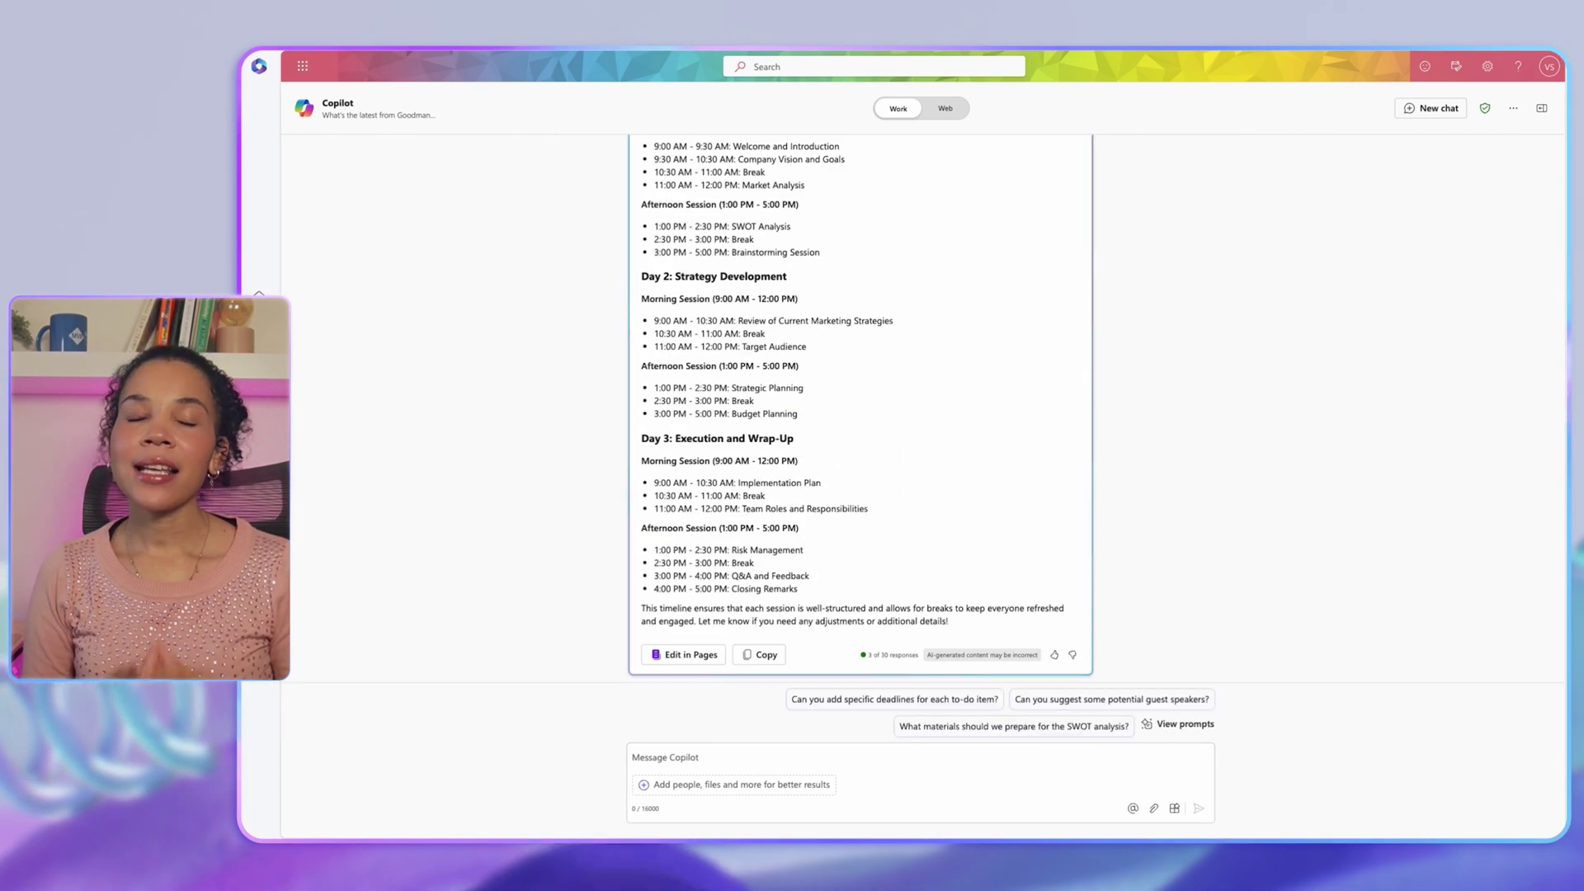
type("What resources will we need for each session?")
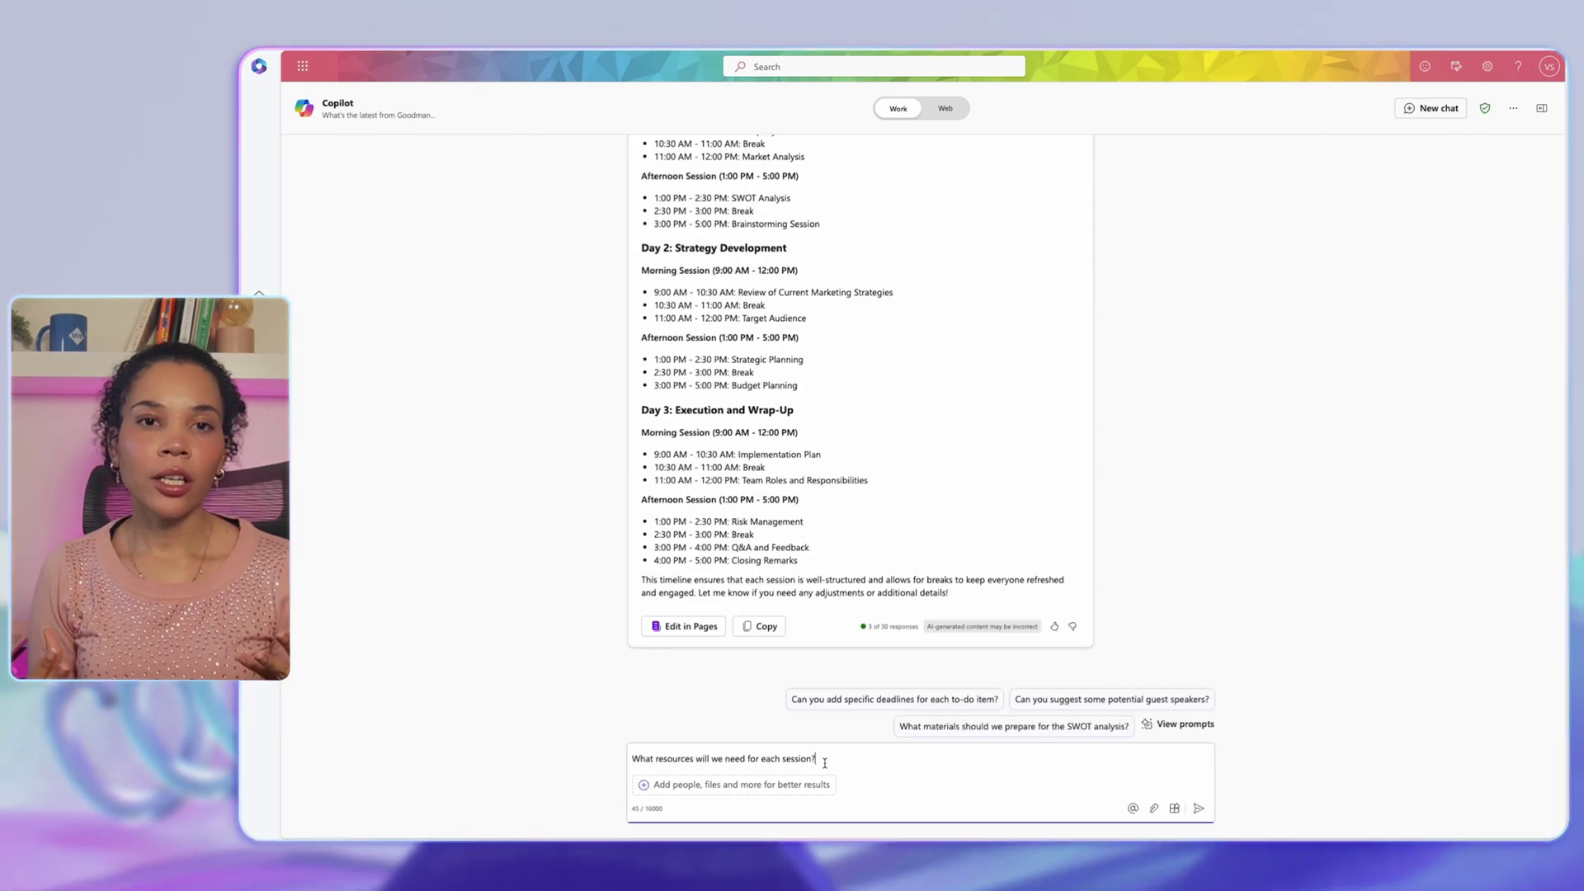
left_click(1200, 811)
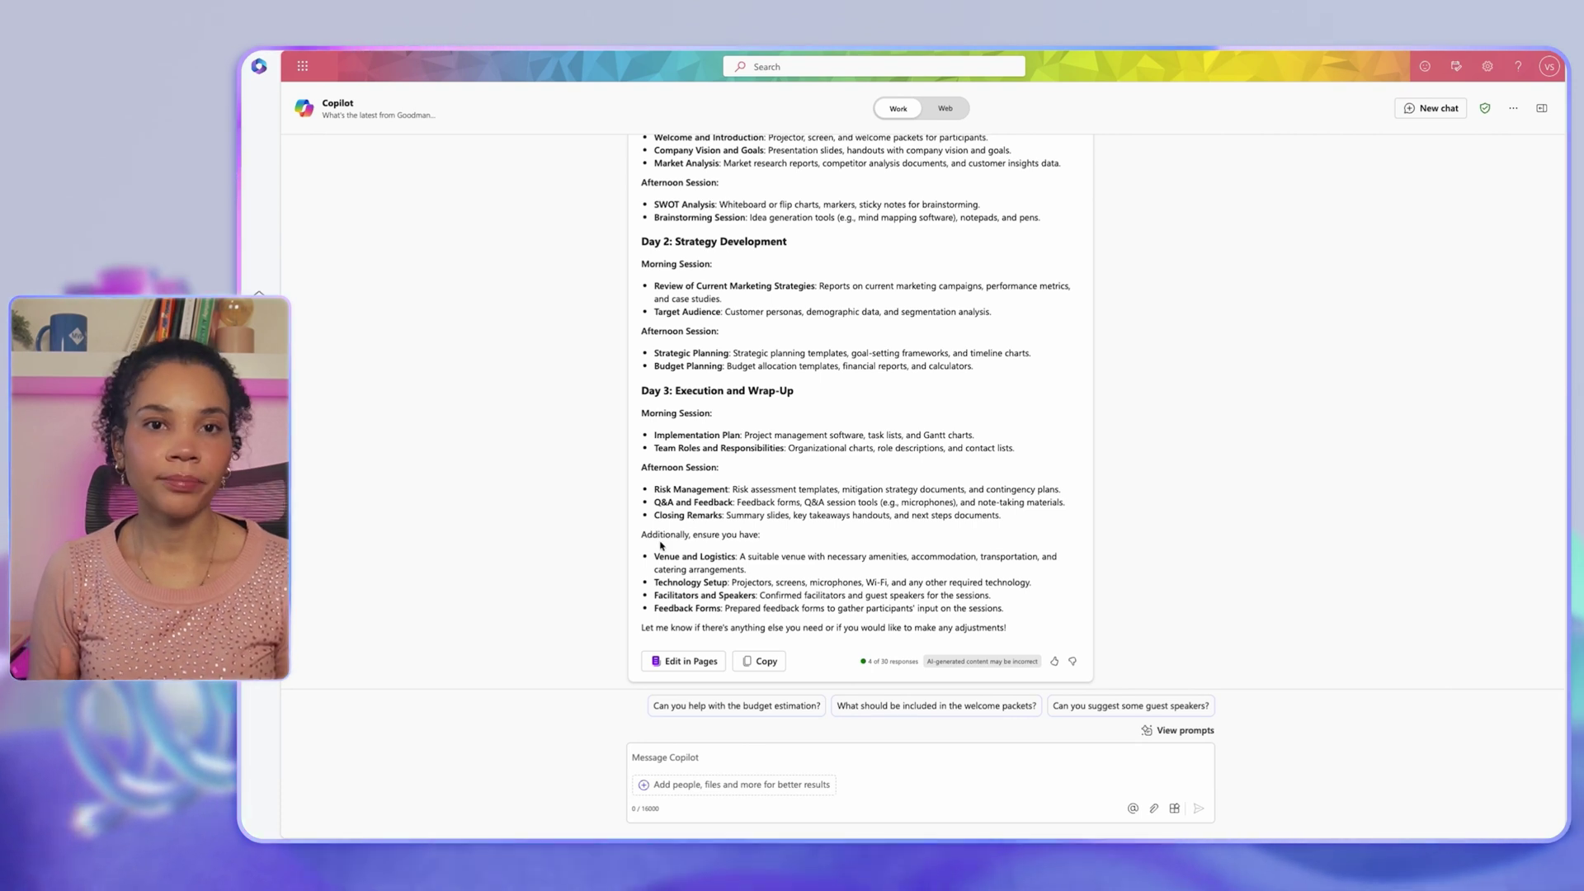
scroll(753, 531, "up", 2)
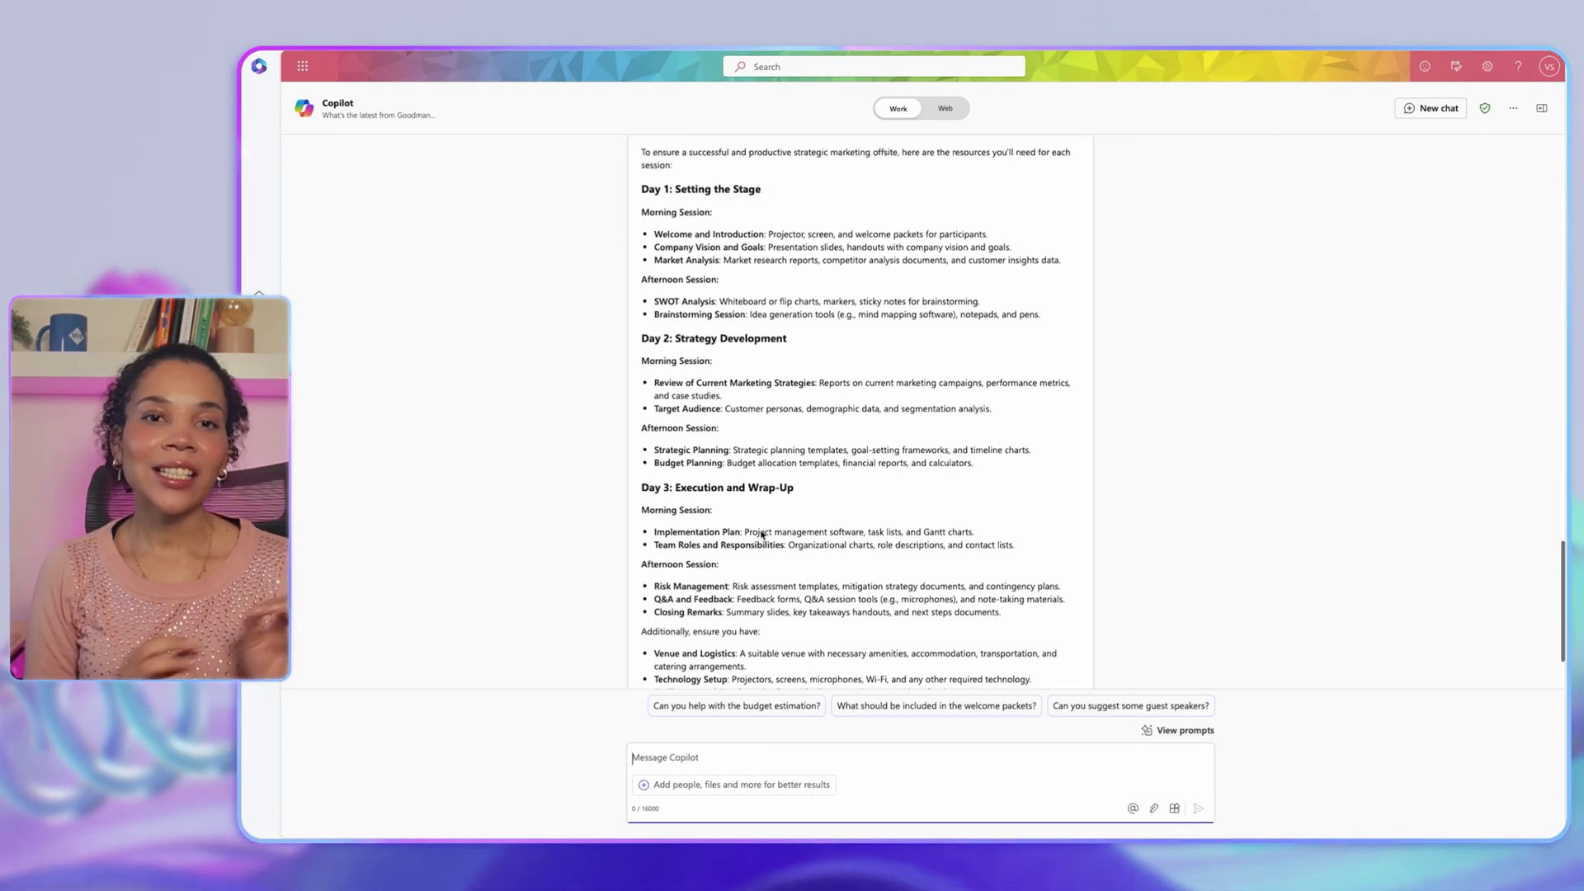
left_click_drag(794, 233, 1003, 235)
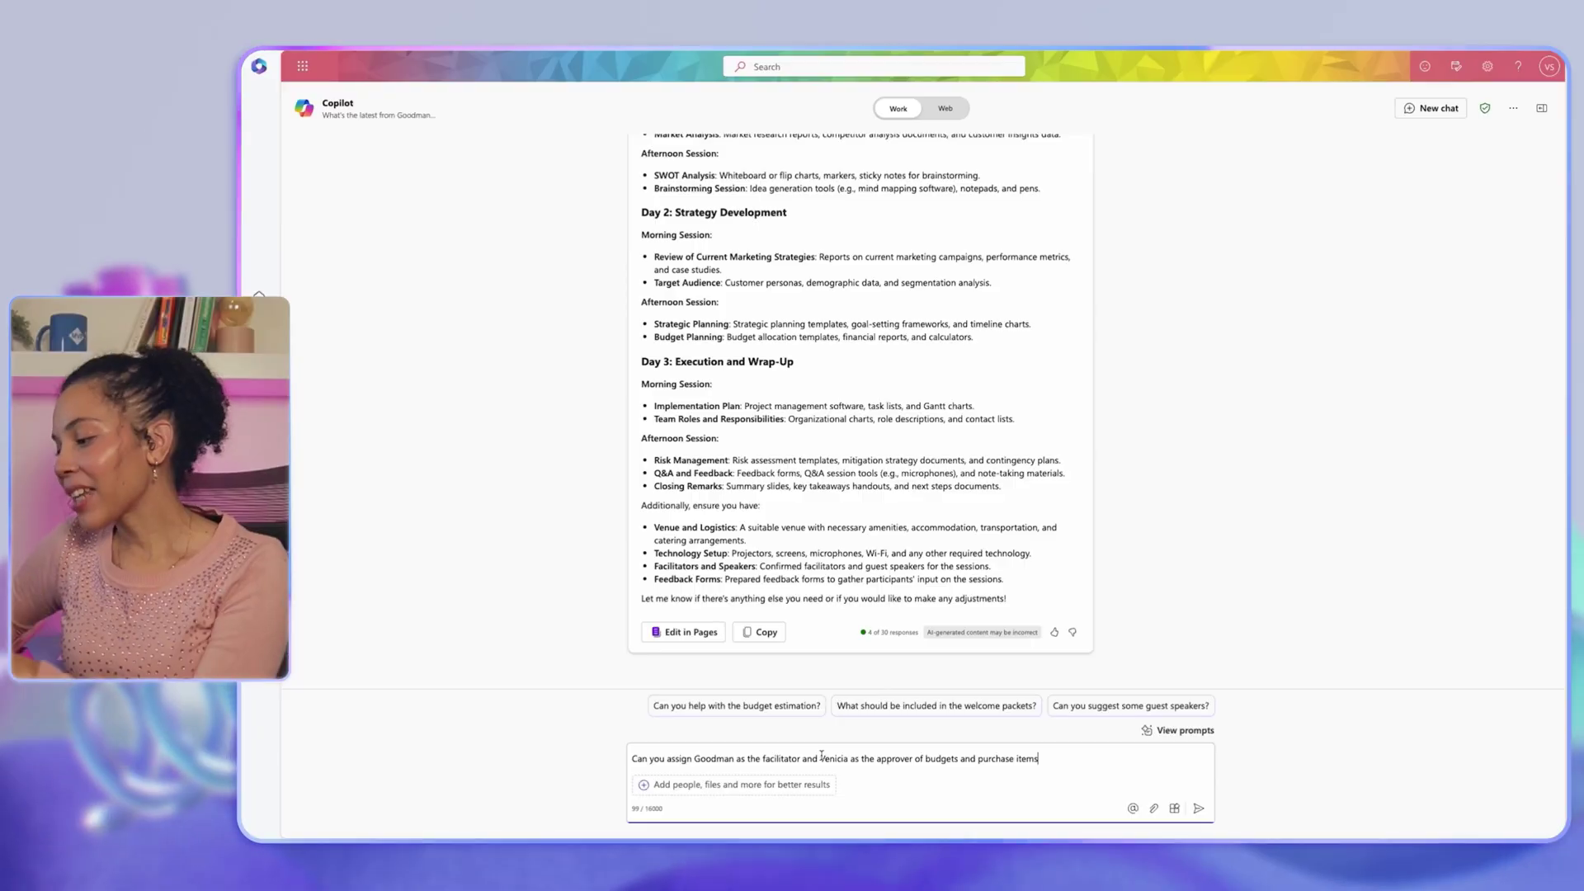
Send the request naming one colleague facilitator and another budget approver, then review the updated plan.
left_click(1199, 809)
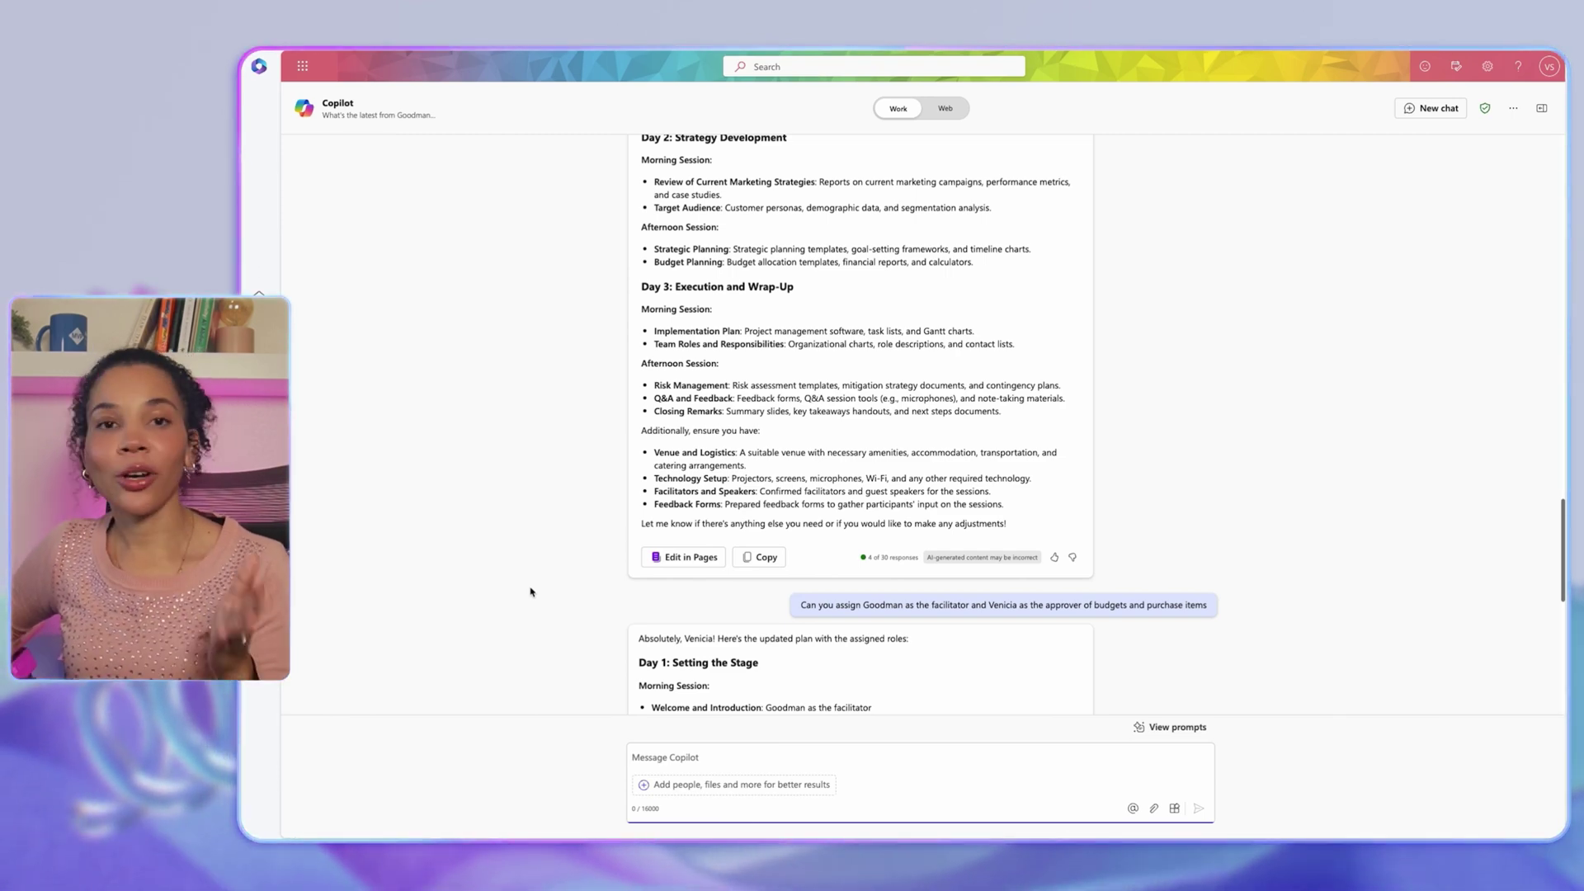
scroll(768, 494, "down", 8)
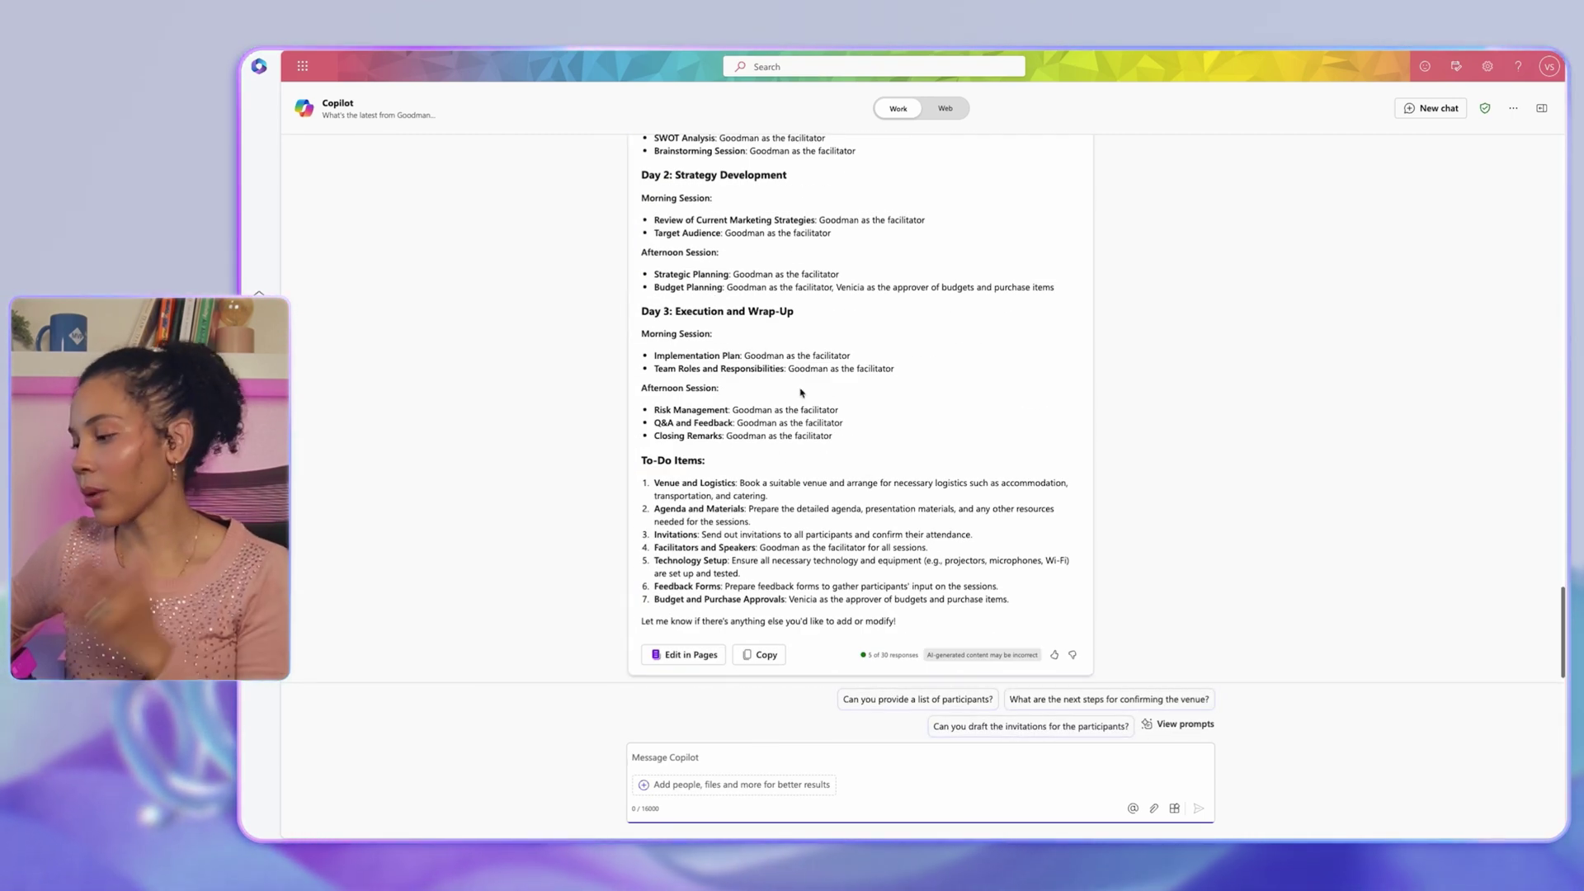
scroll(801, 393, "up", 3)
scroll(826, 486, "down", 3)
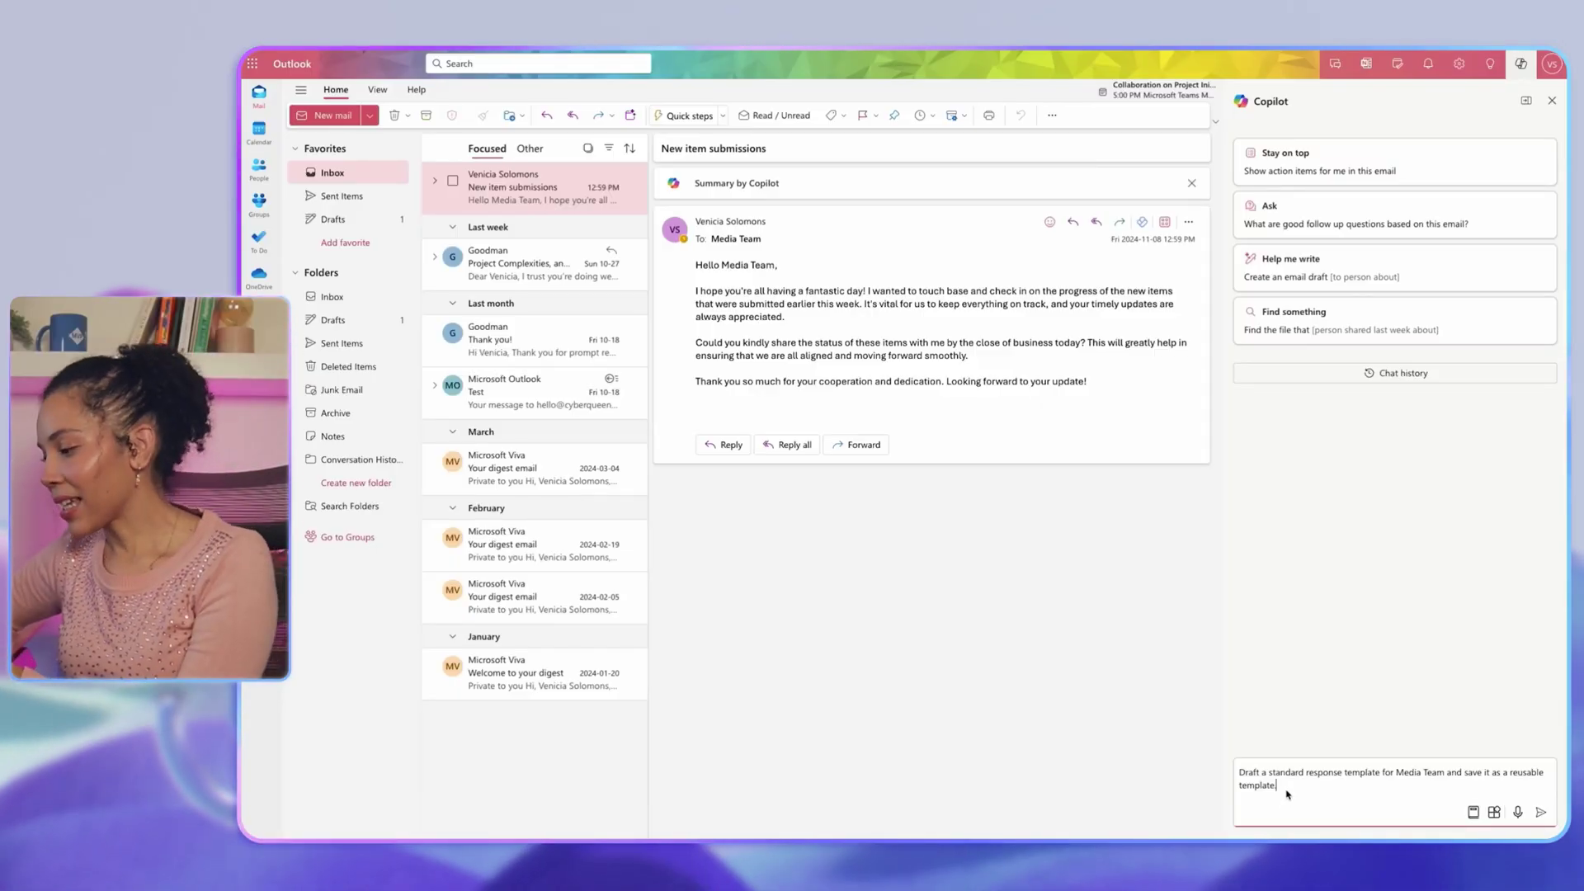
Send Copilot the request for a reusable standard response template for the Media Team.
left_click(1540, 814)
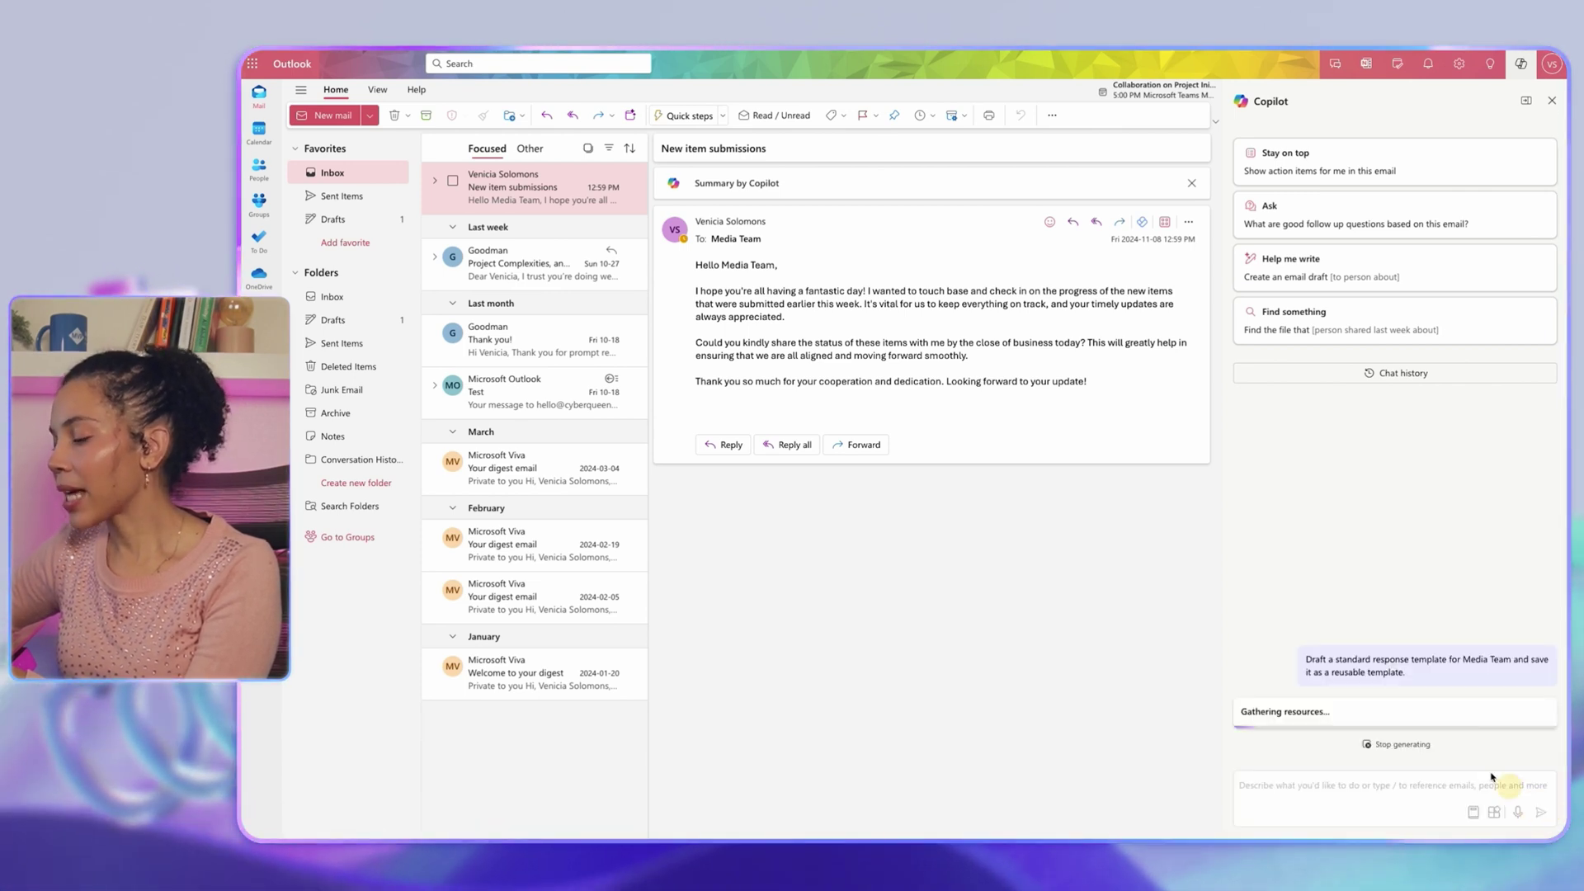